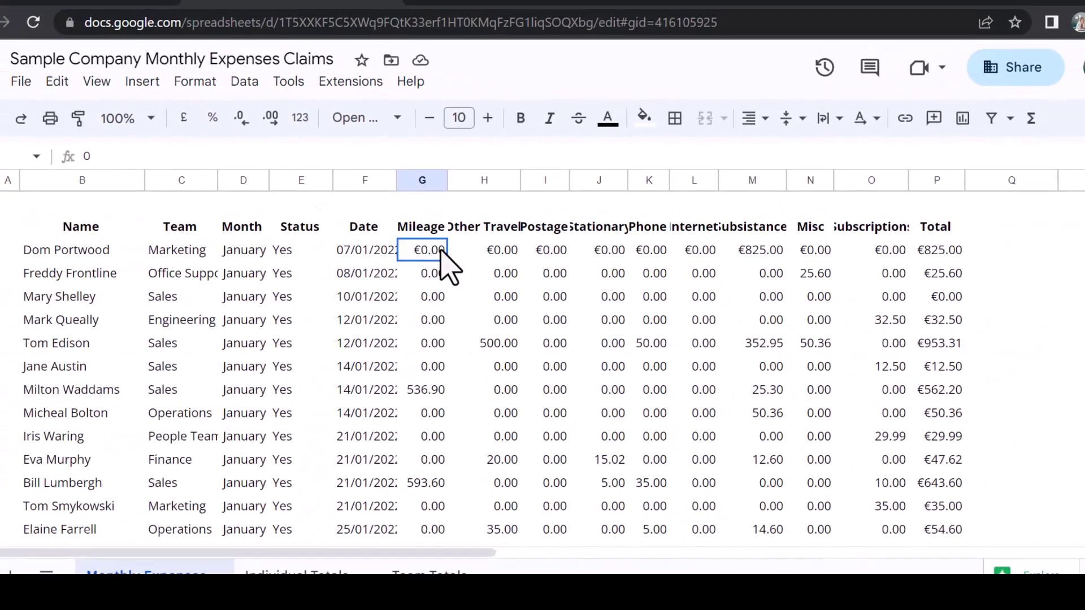
Select the block G3:P142, from the Mileage value across to Total and down to row 142
key(ctrl+shift+Left)
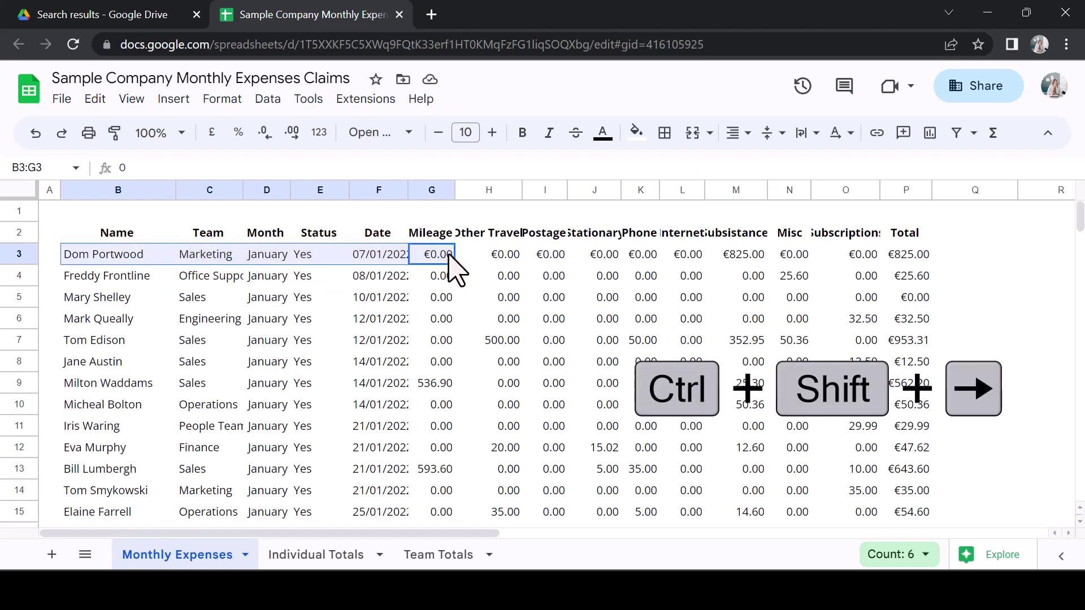
click(449, 255)
key(ctrl+shift+Right)
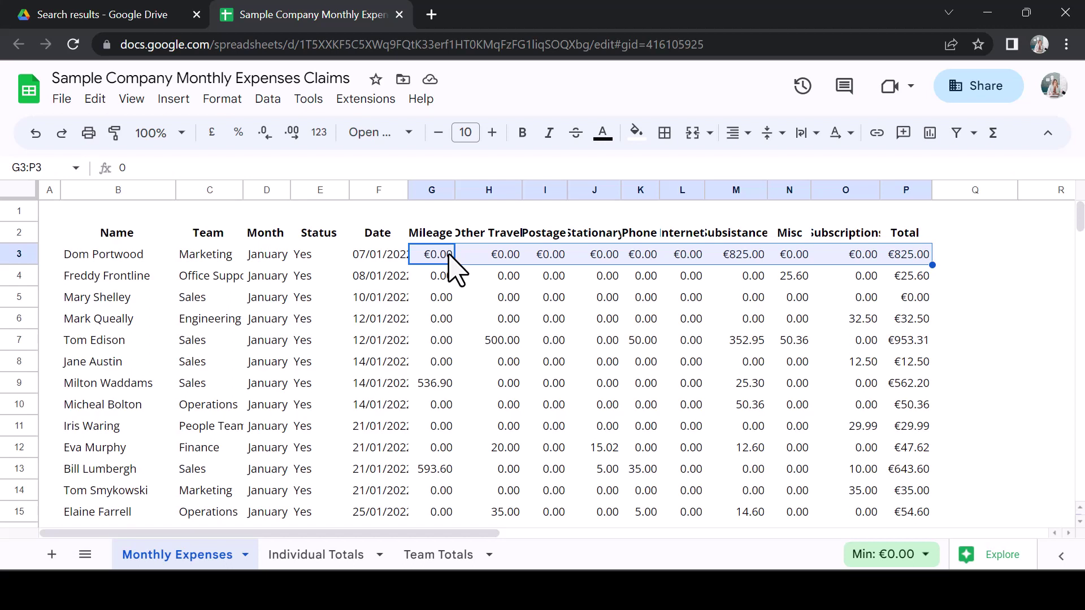
key(ctrl+shift+Down)
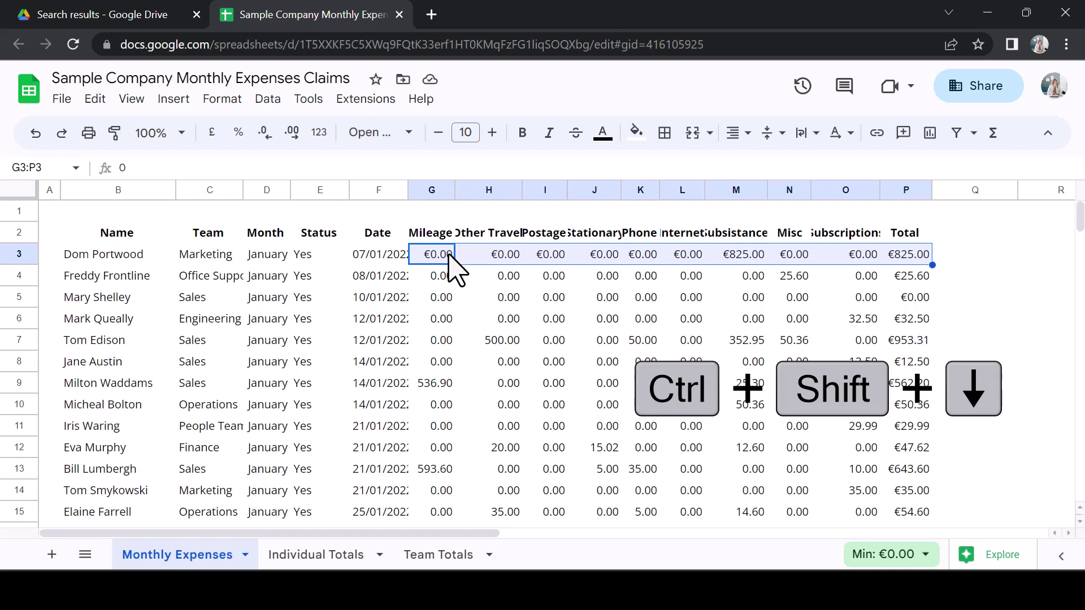
key(ctrl+shift+Down)
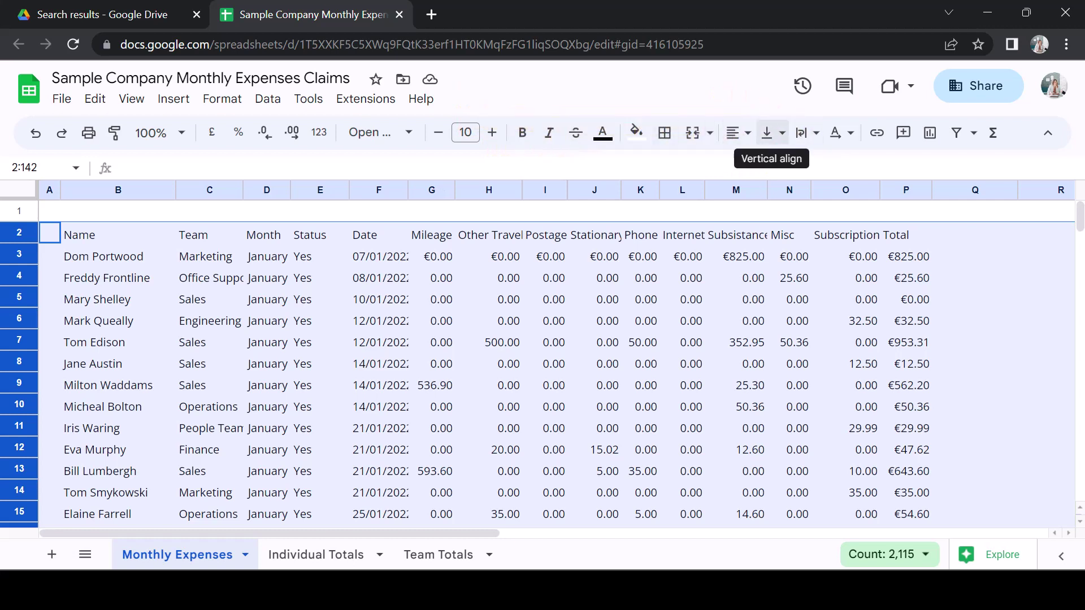
Set the vertical alignment of rows 2–142 to Middle
click(772, 132)
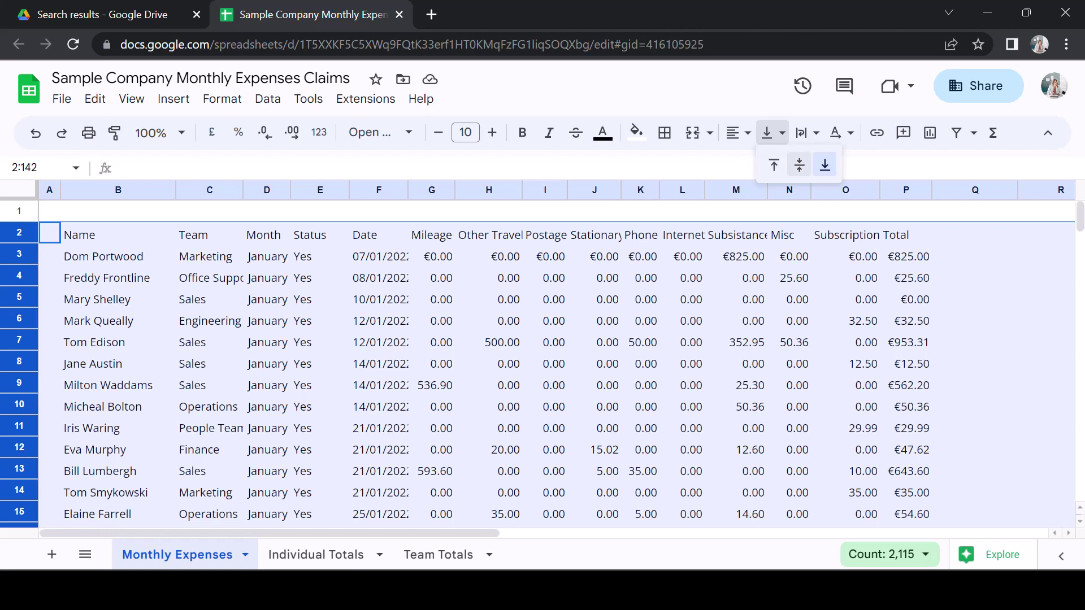
click(799, 164)
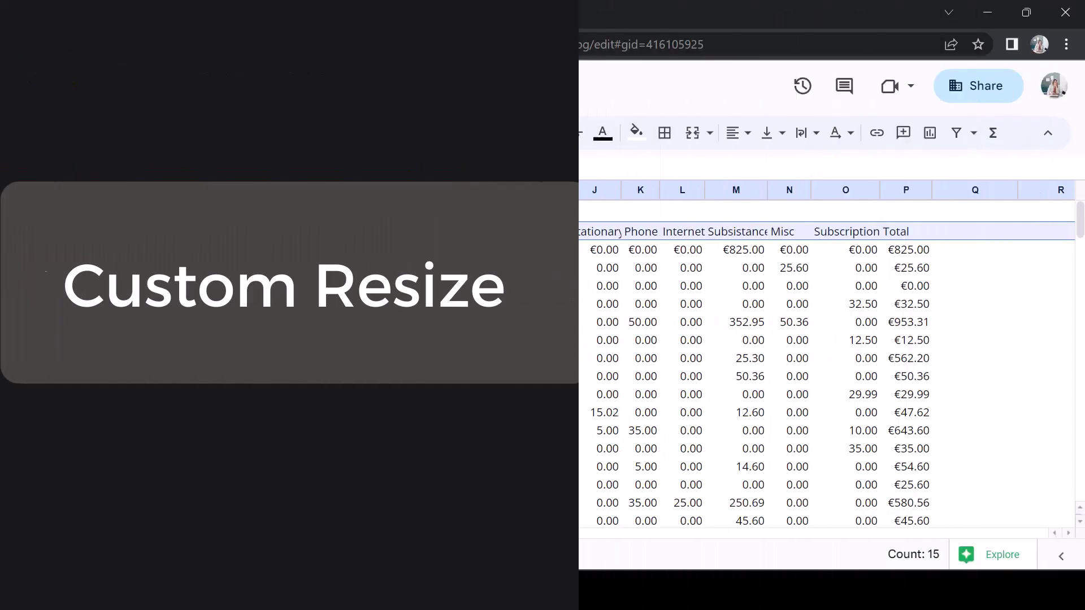
Resize rows 2–142 to a specified row height of 25 pixels
key(ctrl+shift+Down)
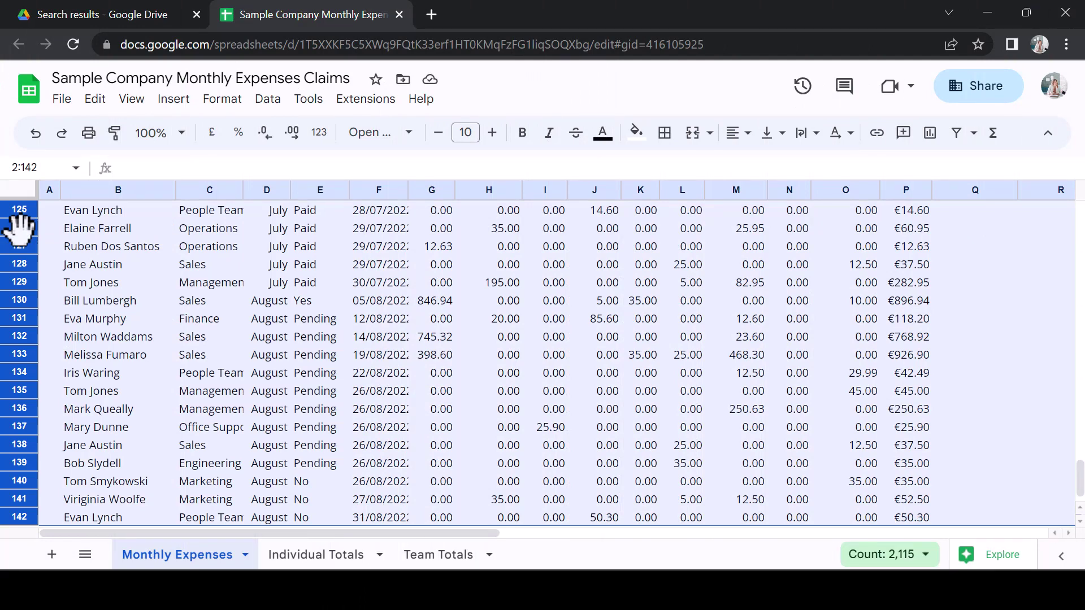
right_click(222, 370)
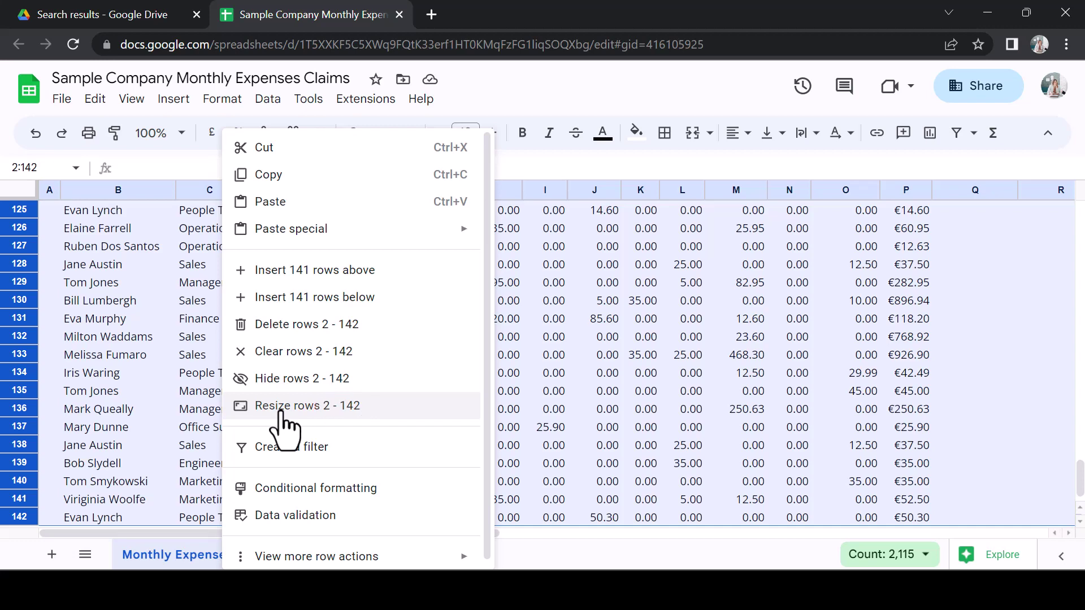
click(305, 405)
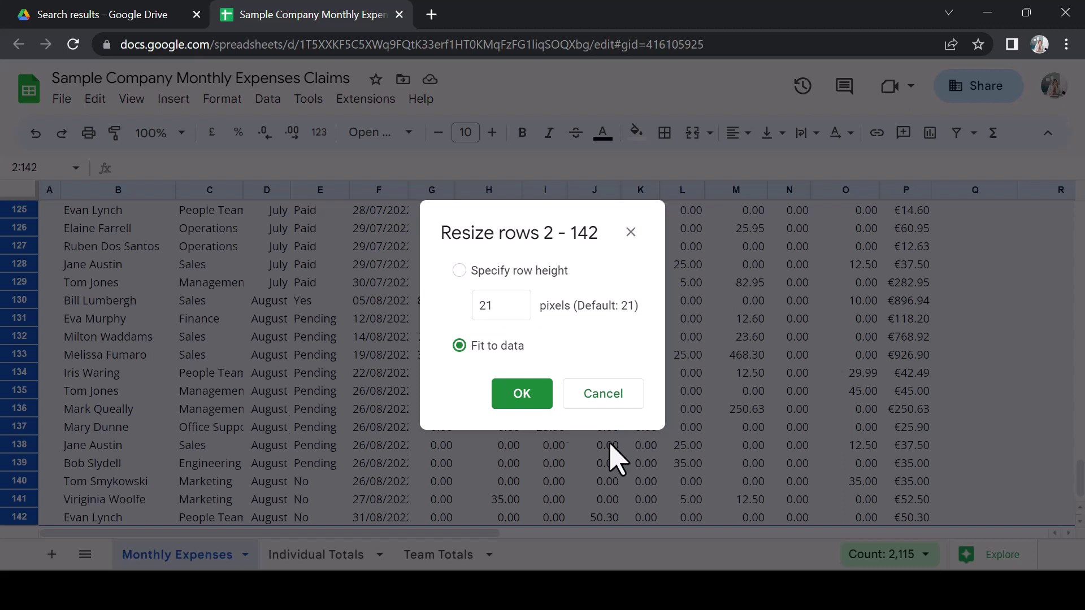
click(519, 309)
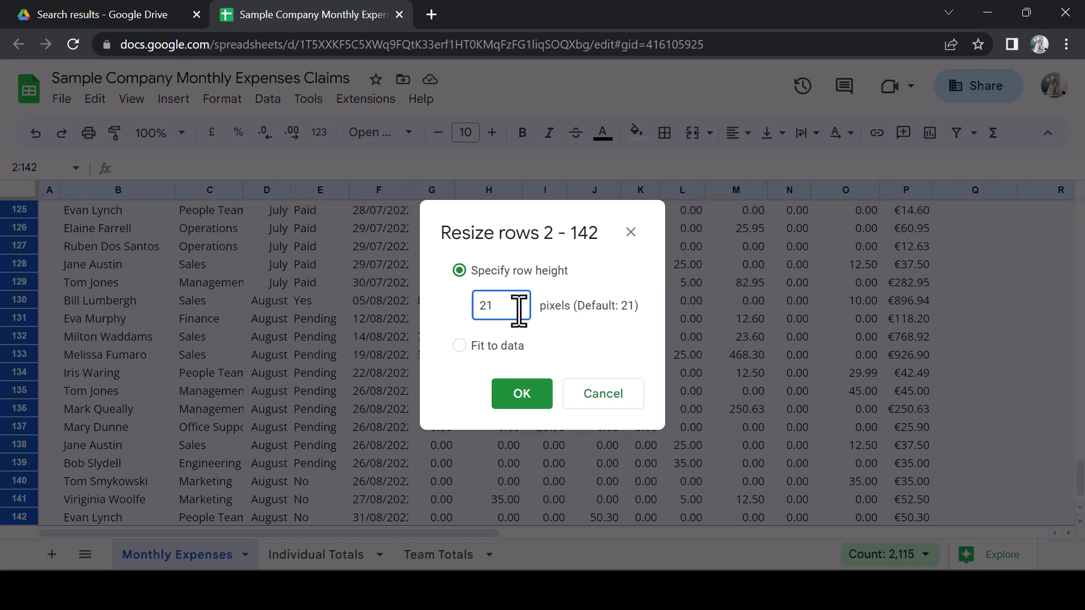
key(BackSpace)
text(5)
key(Return)
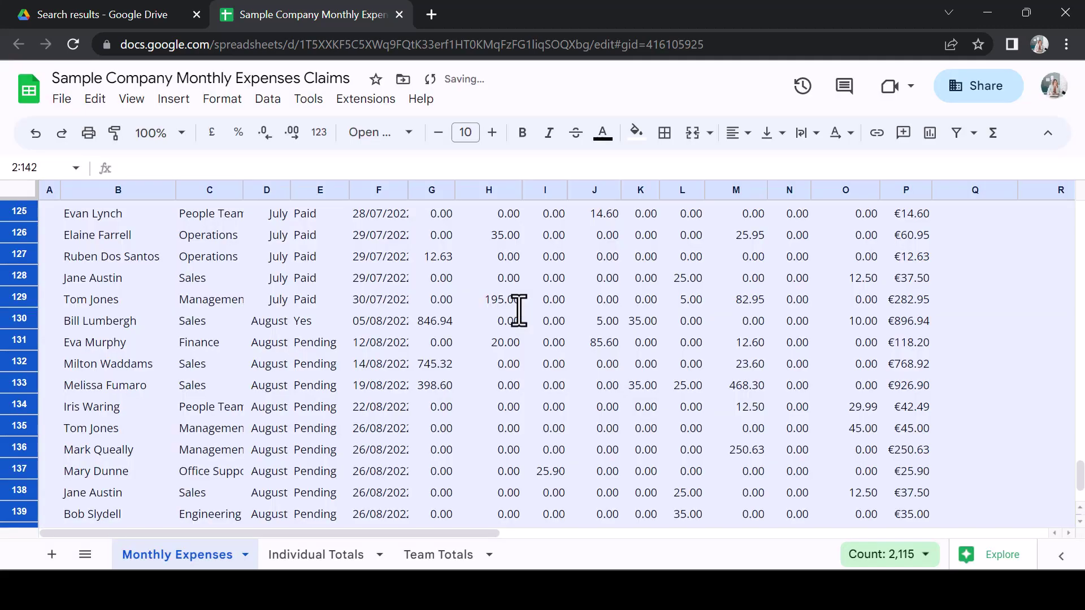
scroll(518, 311, up, 20)
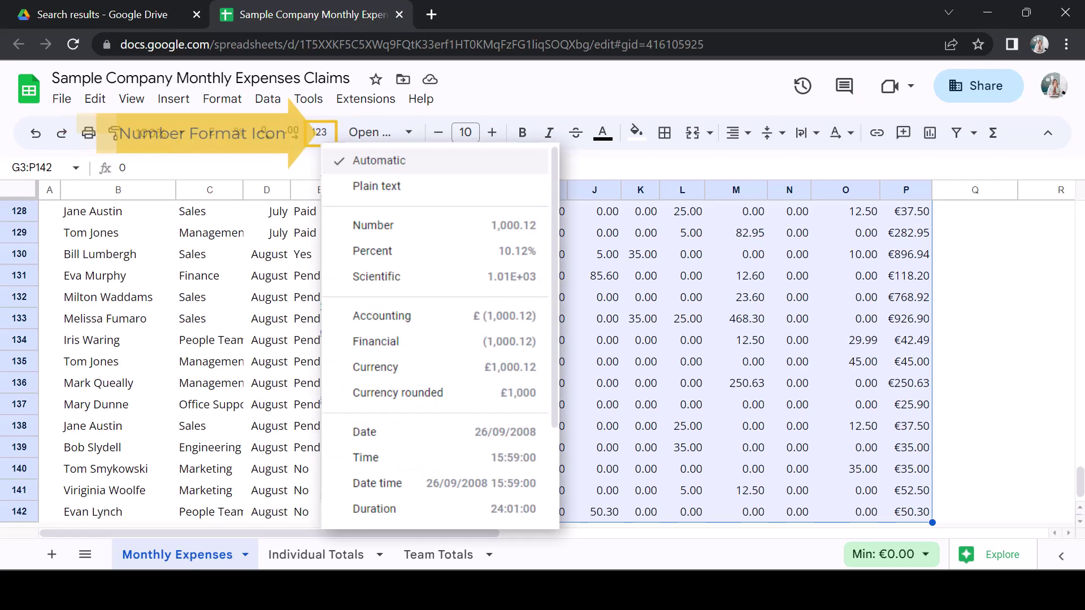
Close the 123 list and show the Format > Number options down to the custom formats
key(Escape)
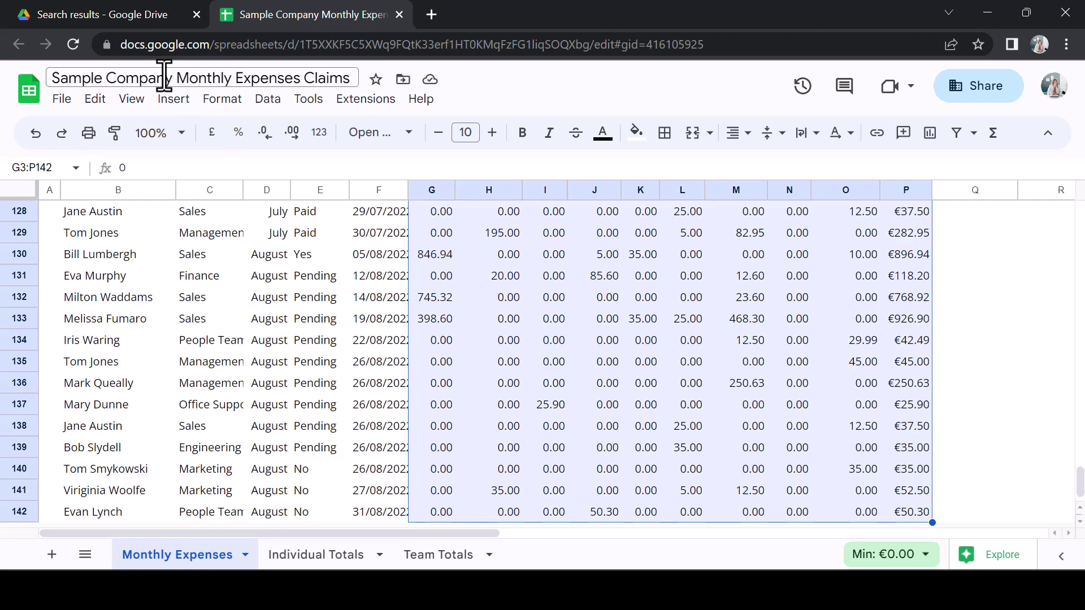
click(219, 99)
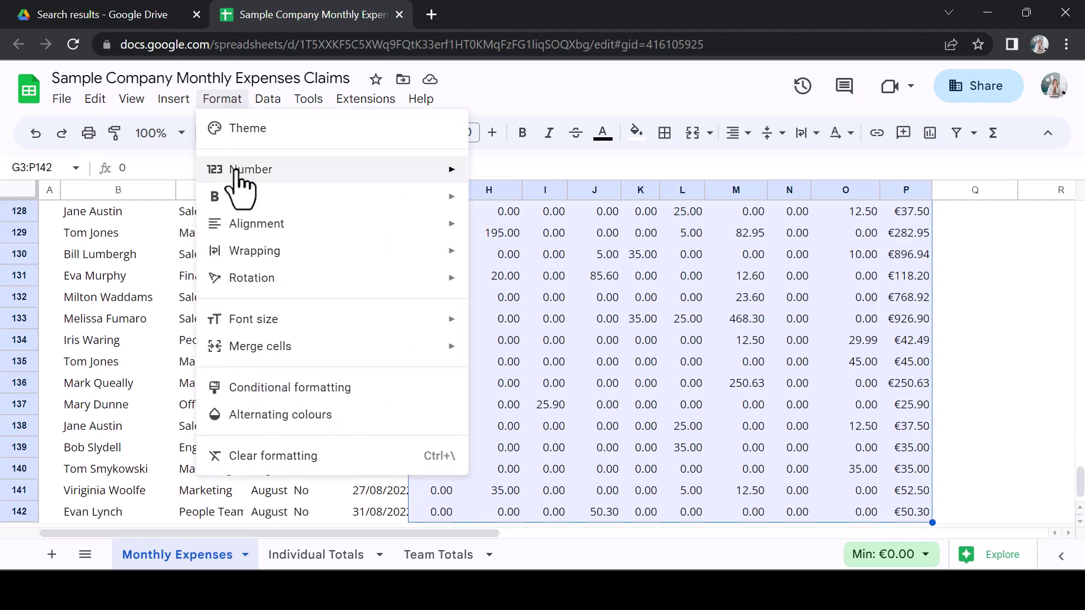
mouse_move(240, 178)
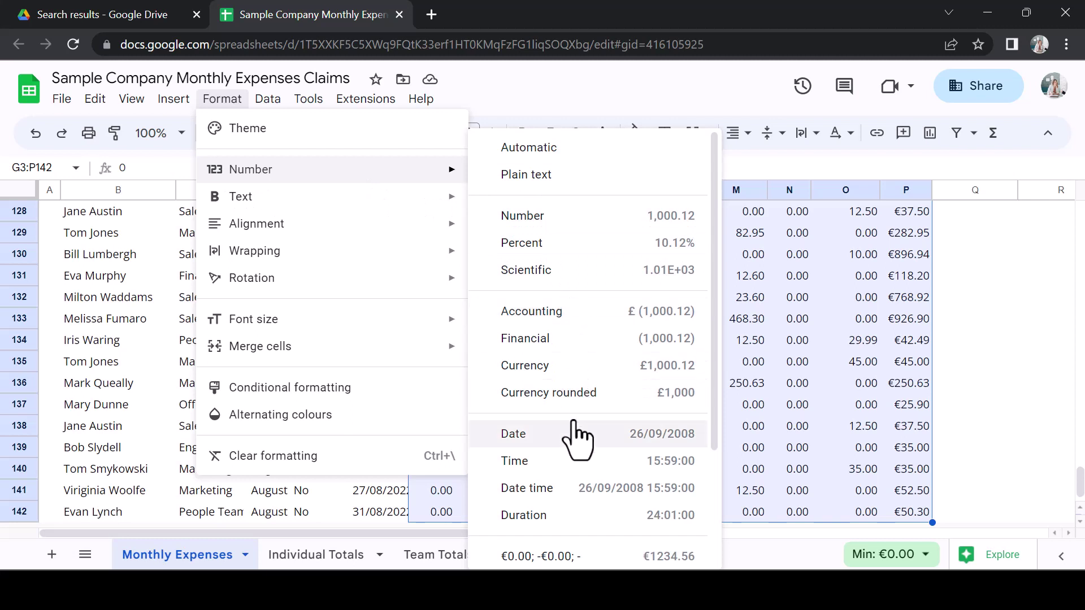
scroll(576, 438, down, 3)
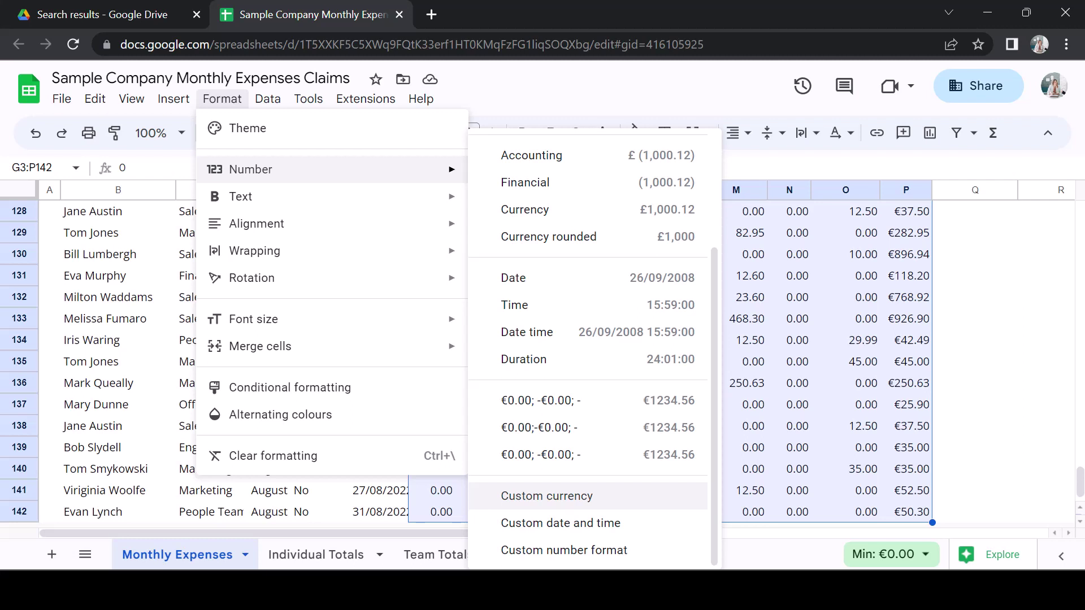
Start a custom number format from the 0.00 preset with a € prefix, giving €0.00
click(587, 550)
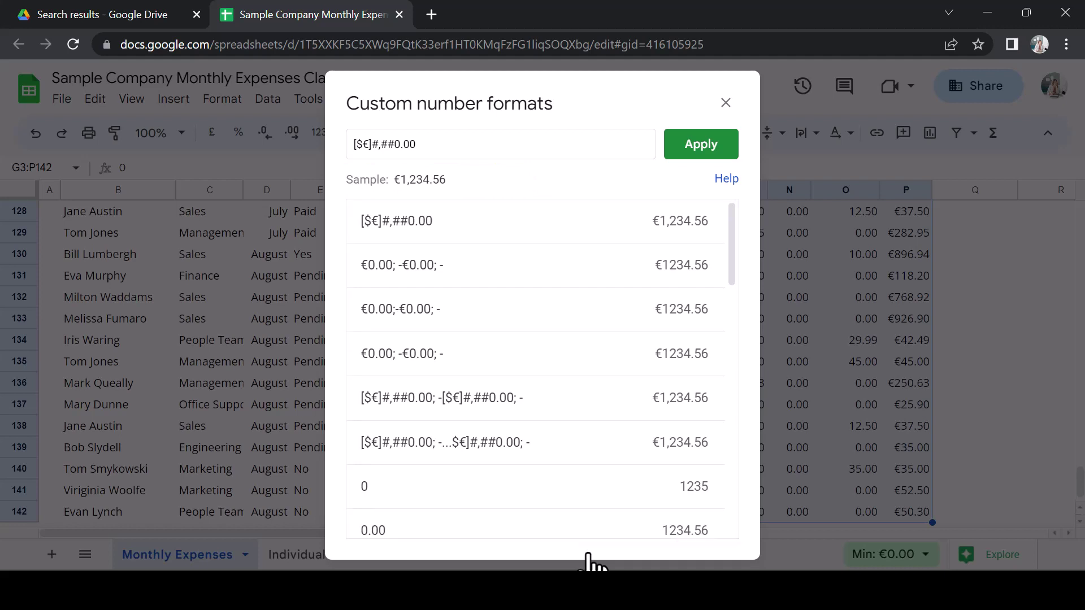
click(577, 523)
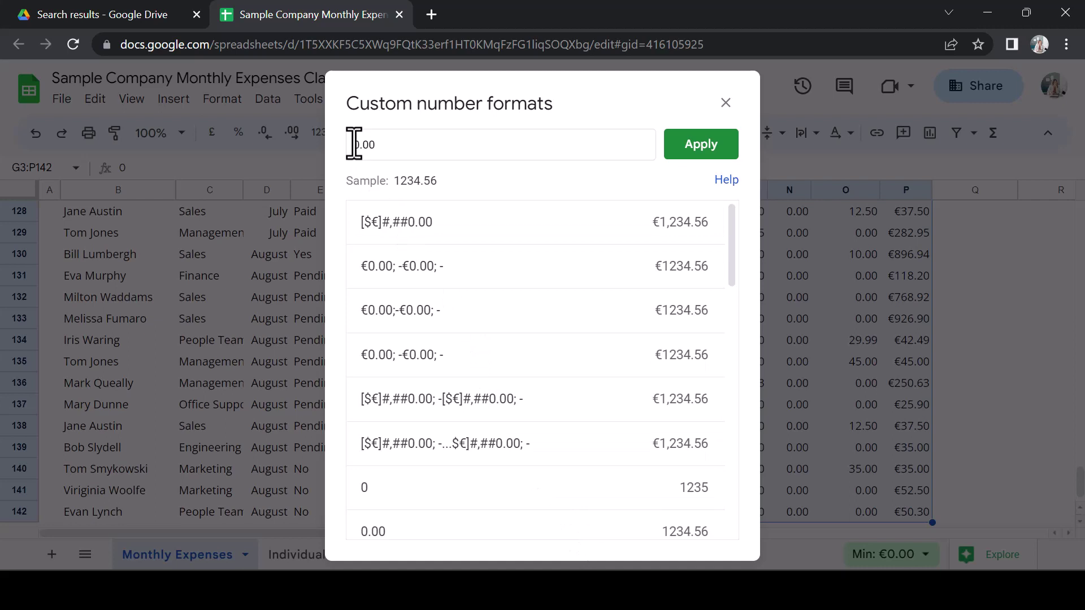
text(€)
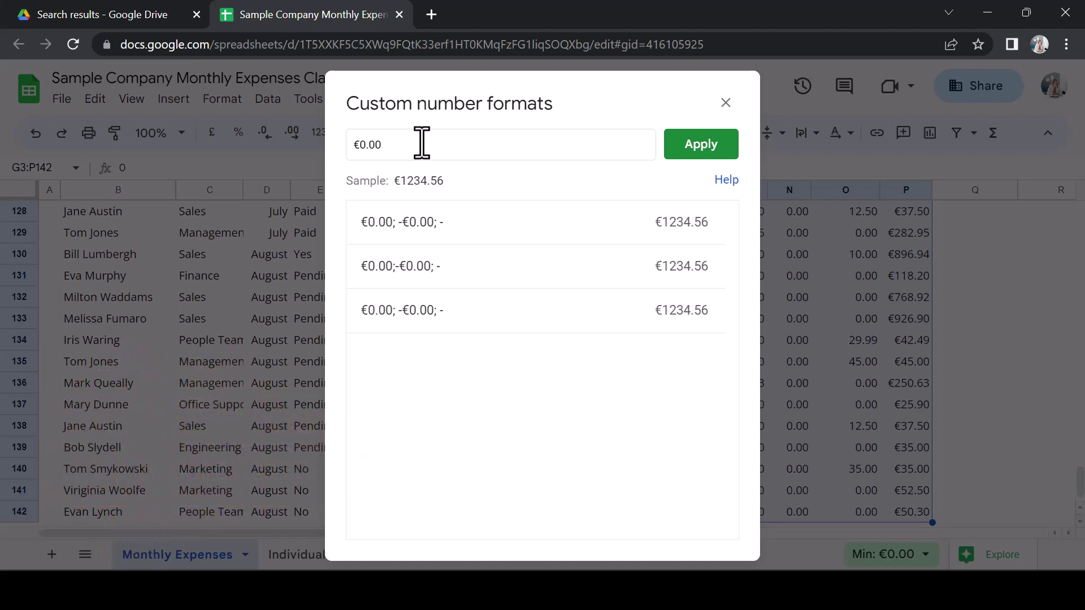
Extend the custom format to €0.00;-€0.00; - for negative amounts and dashed zeros
text(;)
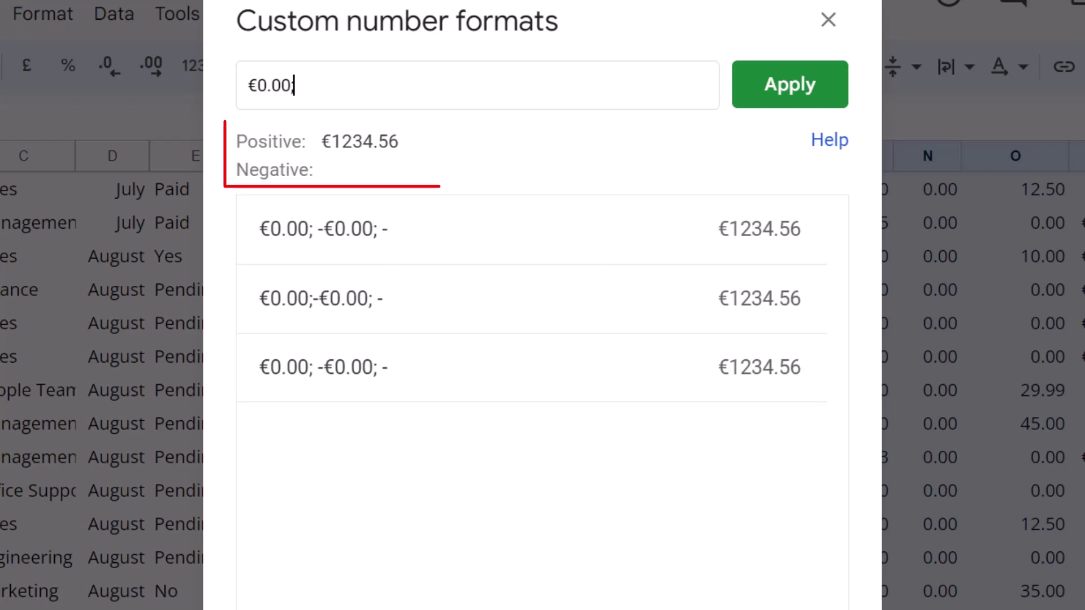
key(Home)
key(shift+Right)
key(shift+Right)
key(shift+Right)
key(shift+Right)
key(shift+Right)
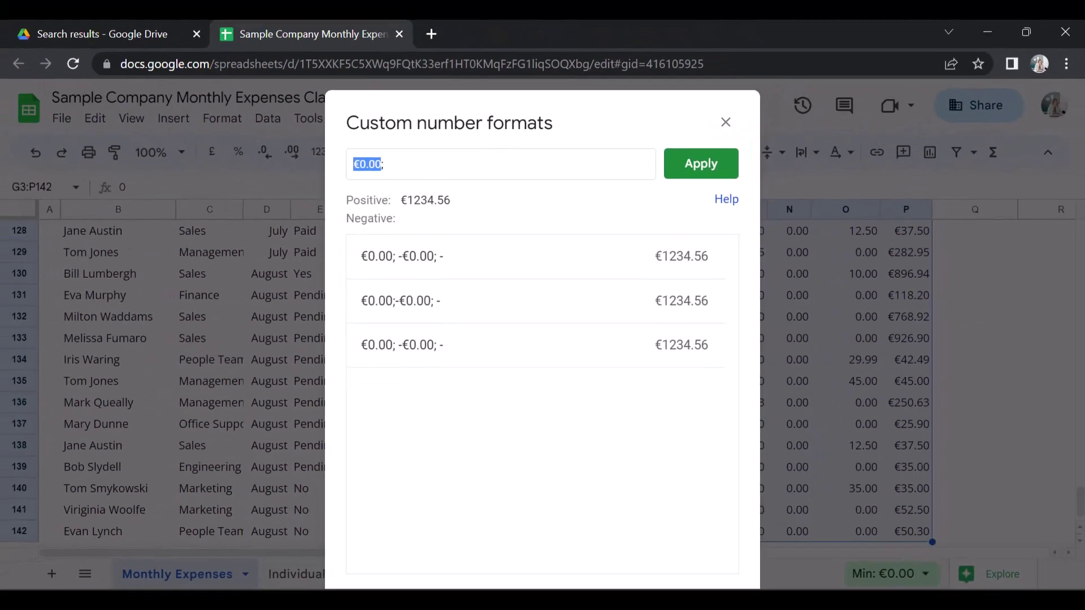
key(End)
text(-)
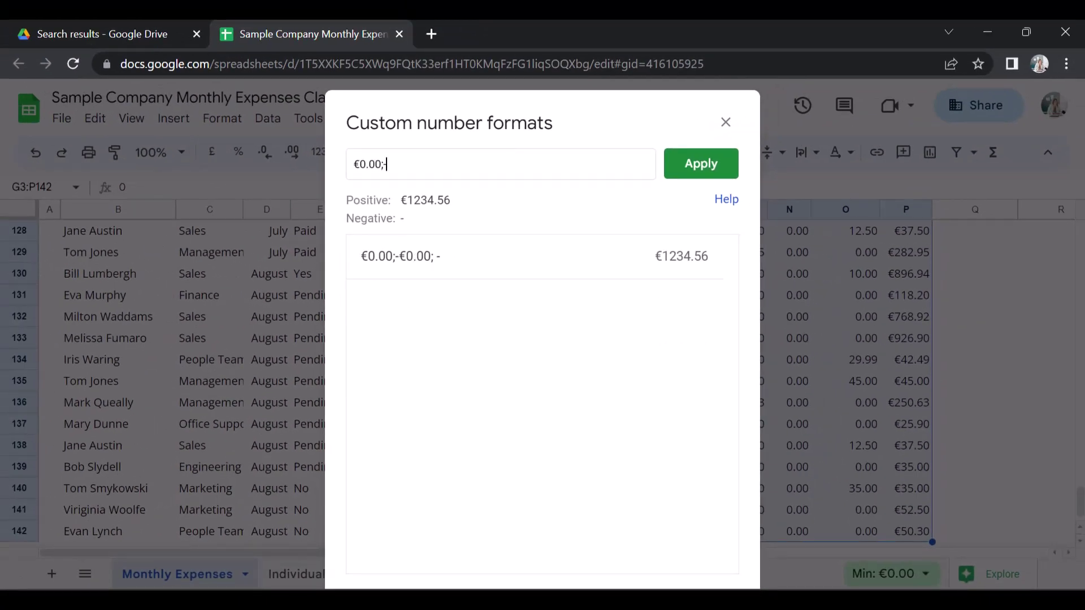
text(€0.00)
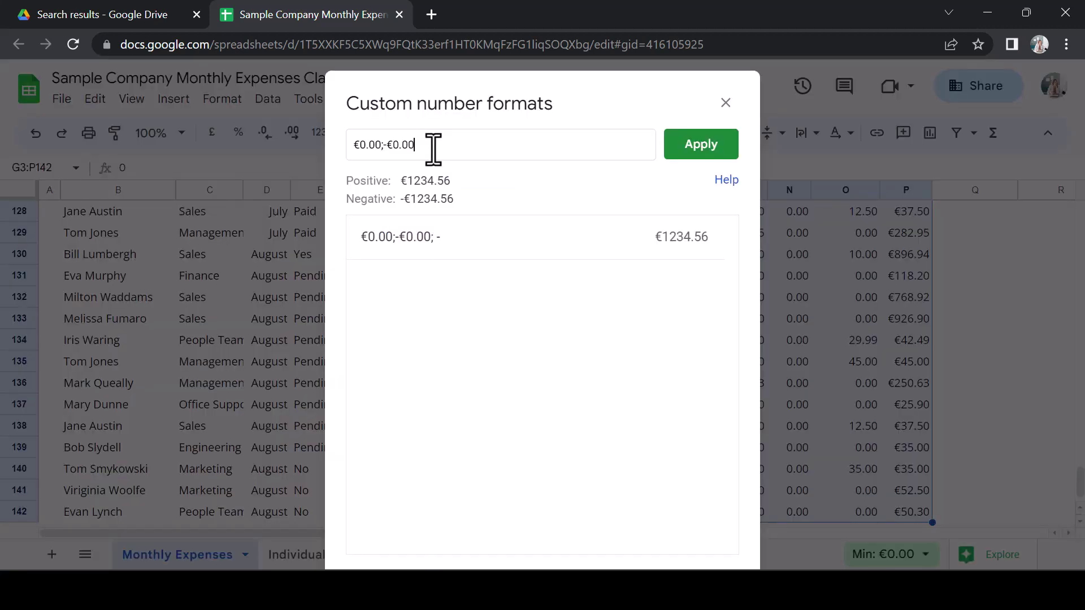
text(;)
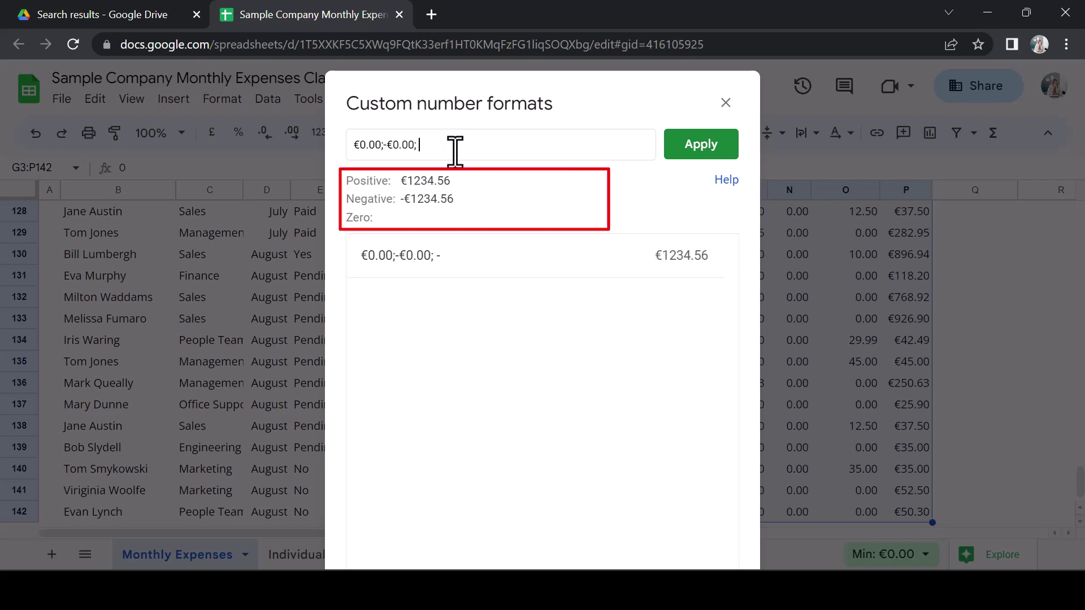
text( -)
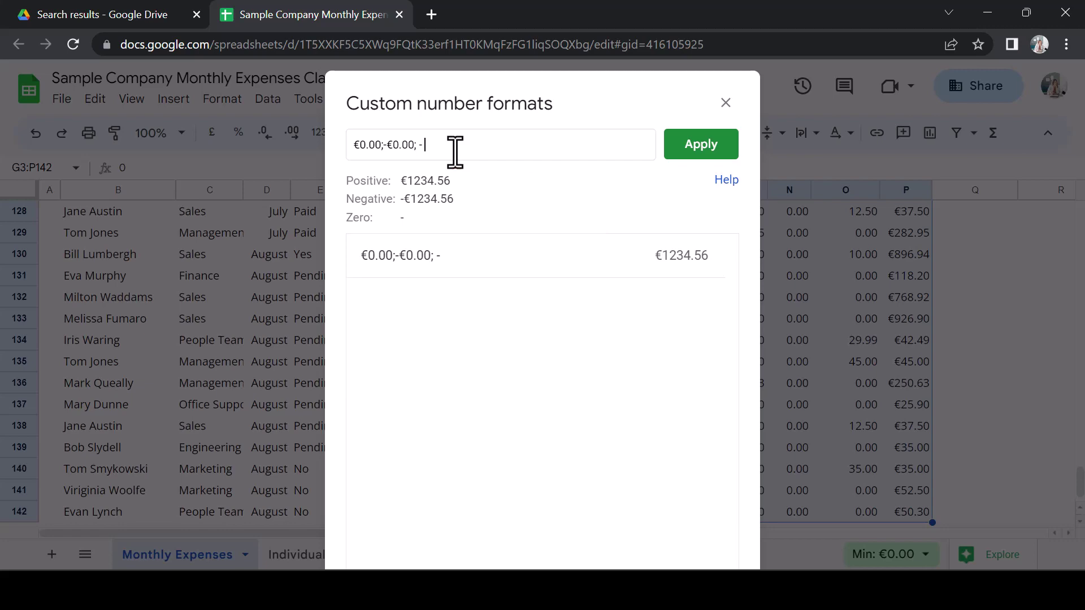
Apply the €0.00;-€0.00; - custom format to the amounts in G3:P142
click(700, 147)
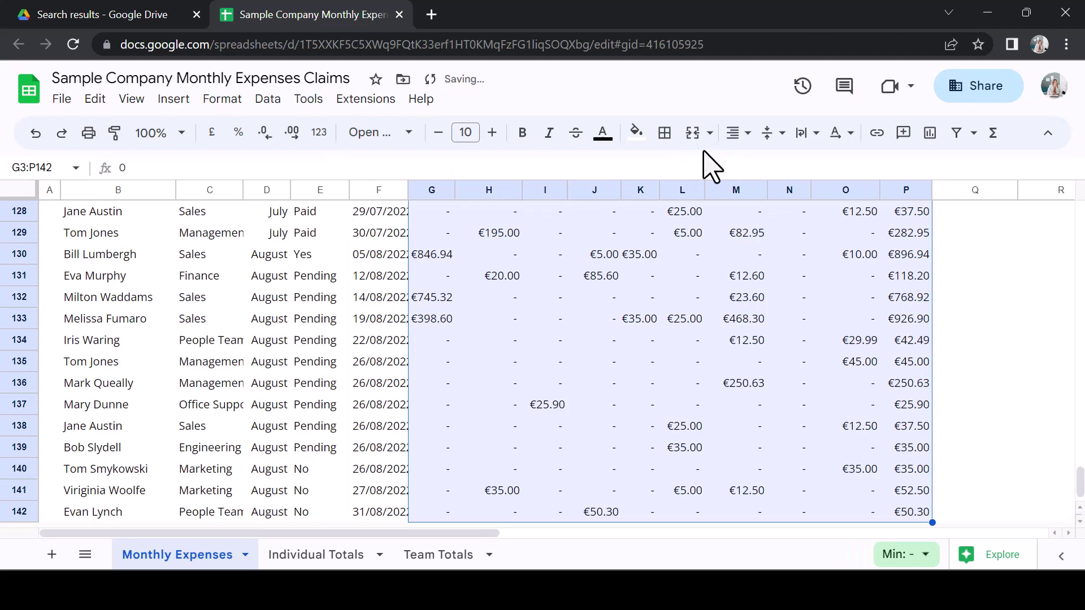
scroll(697, 311, up, 20)
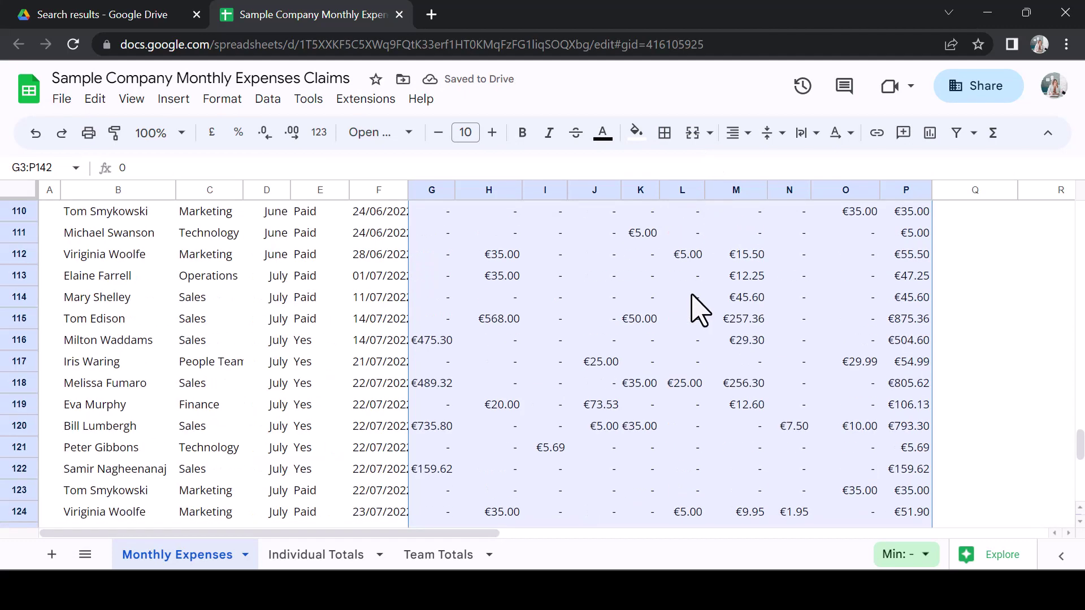
scroll(697, 311, up, 15)
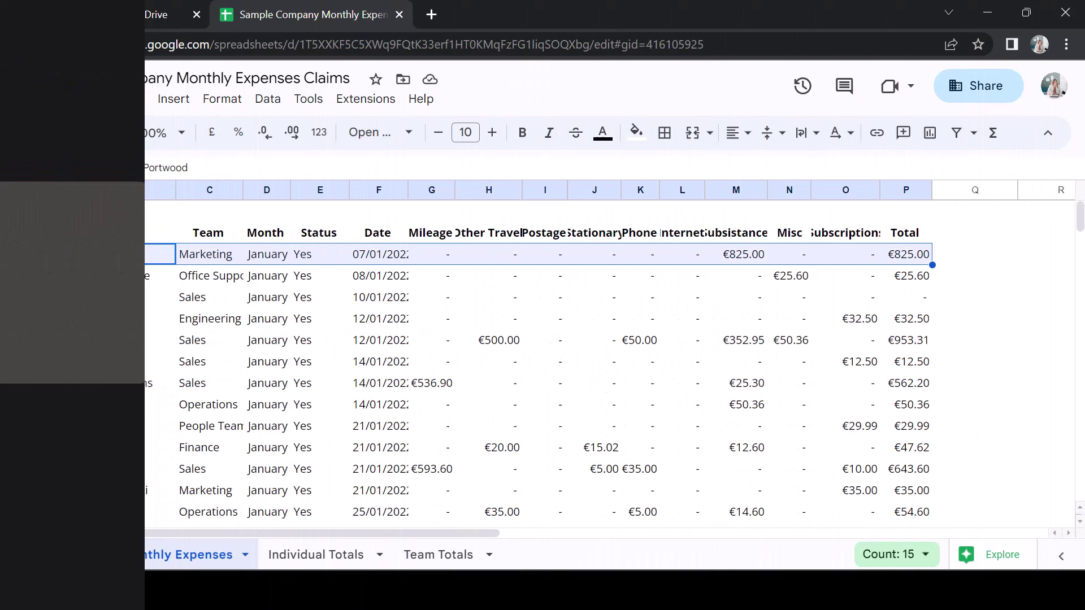
Apply lavender alternating row colours to B3:P142 with the header colour turned off
key(ctrl+shift+Down)
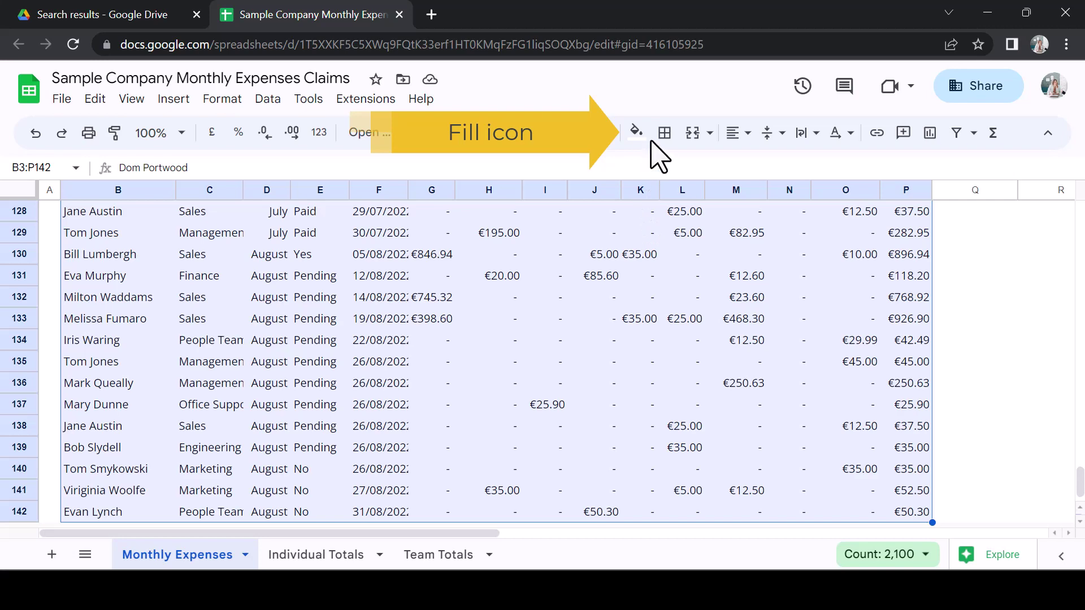
click(637, 133)
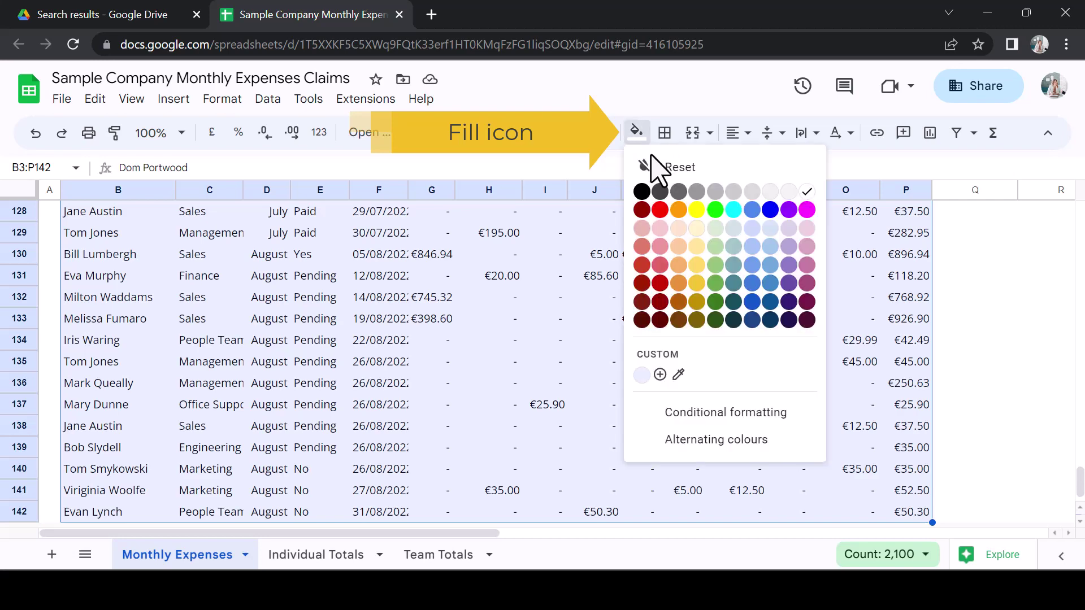
click(686, 440)
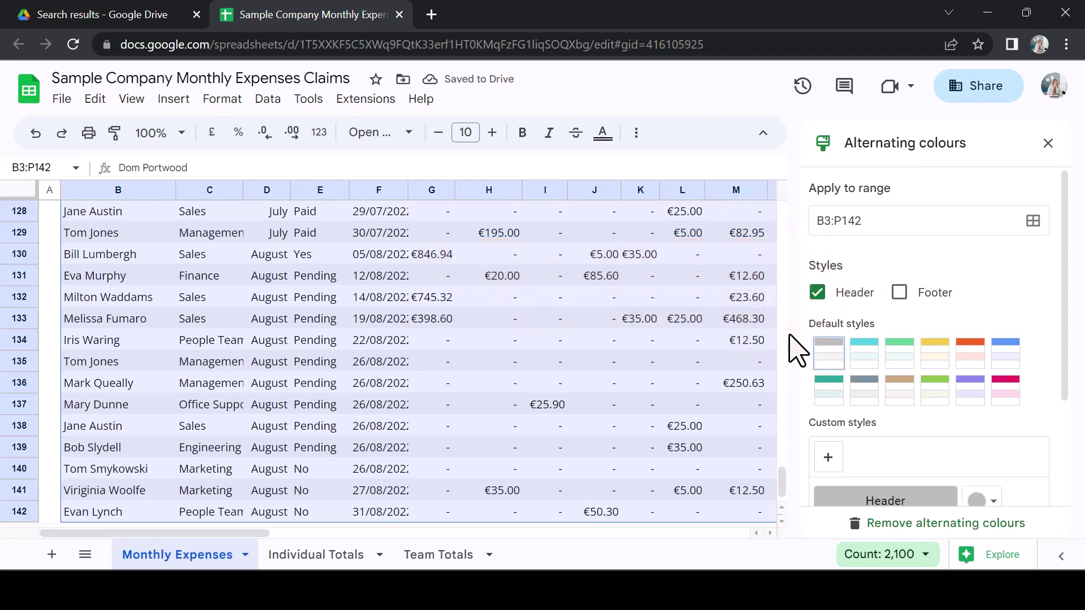
click(818, 294)
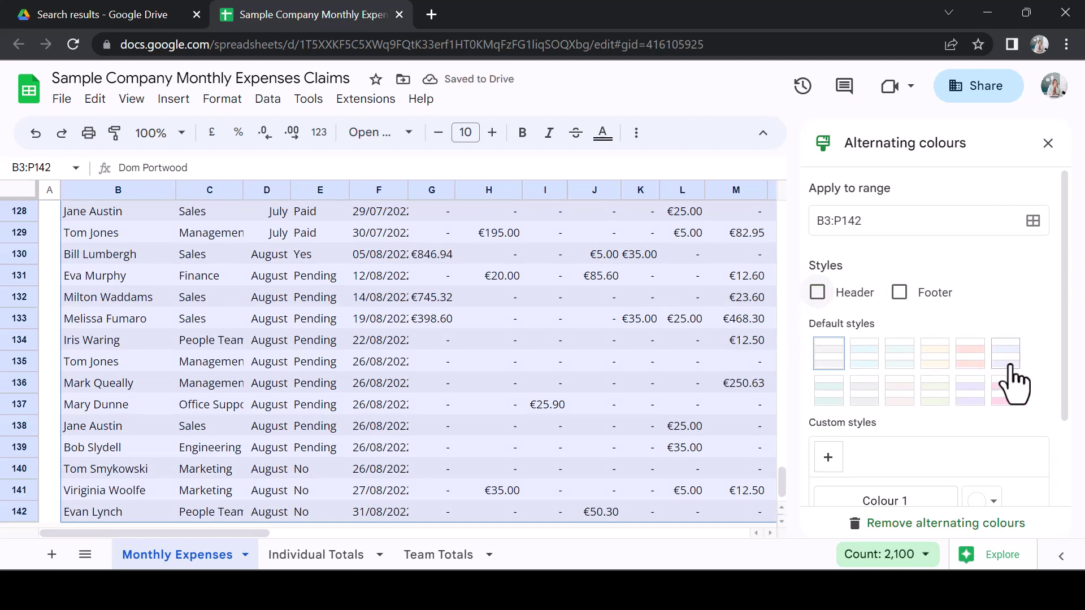
click(1009, 366)
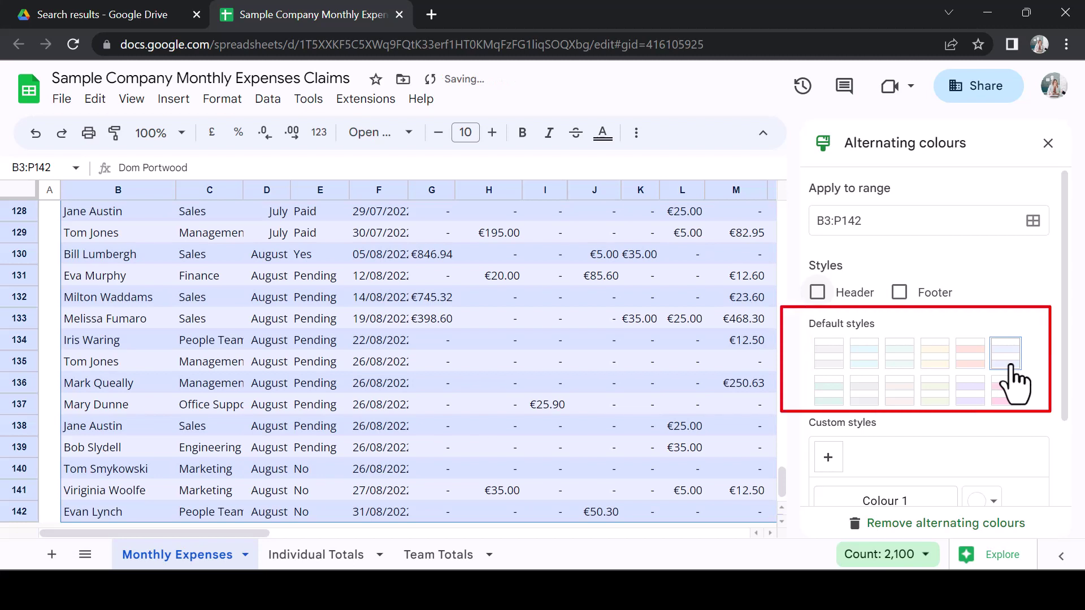
scroll(1008, 443, down, 2)
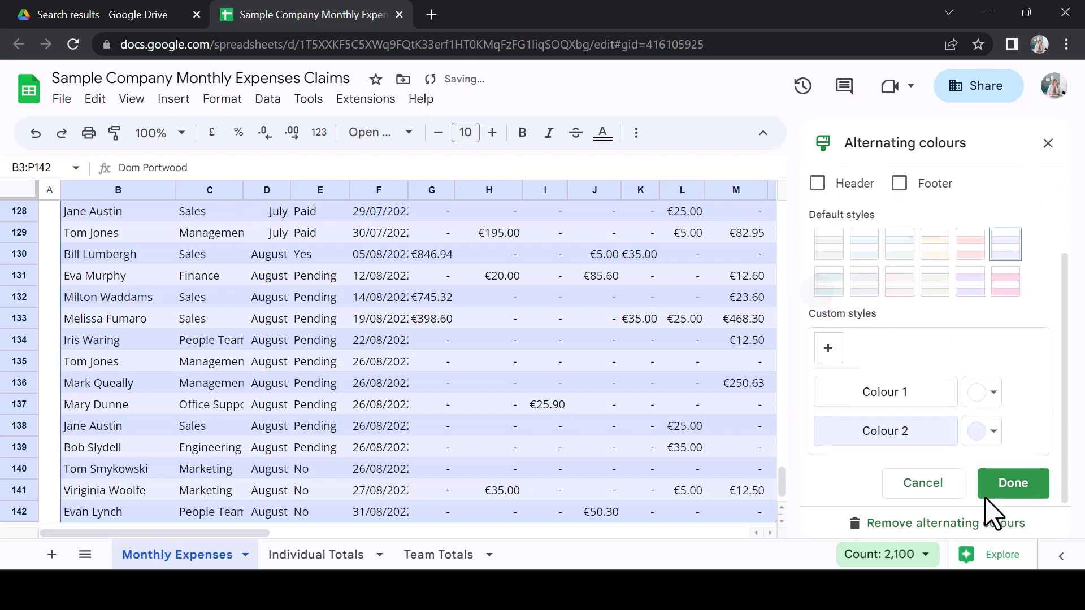
click(994, 493)
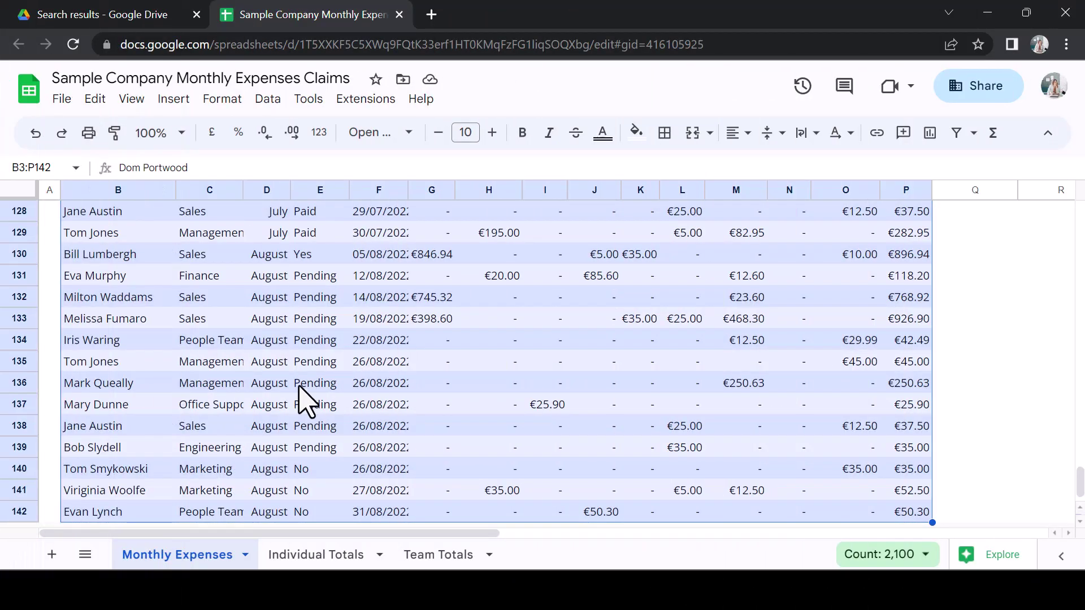
Add dotted dark grey 3 vertical borders between the expense table's columns
click(665, 134)
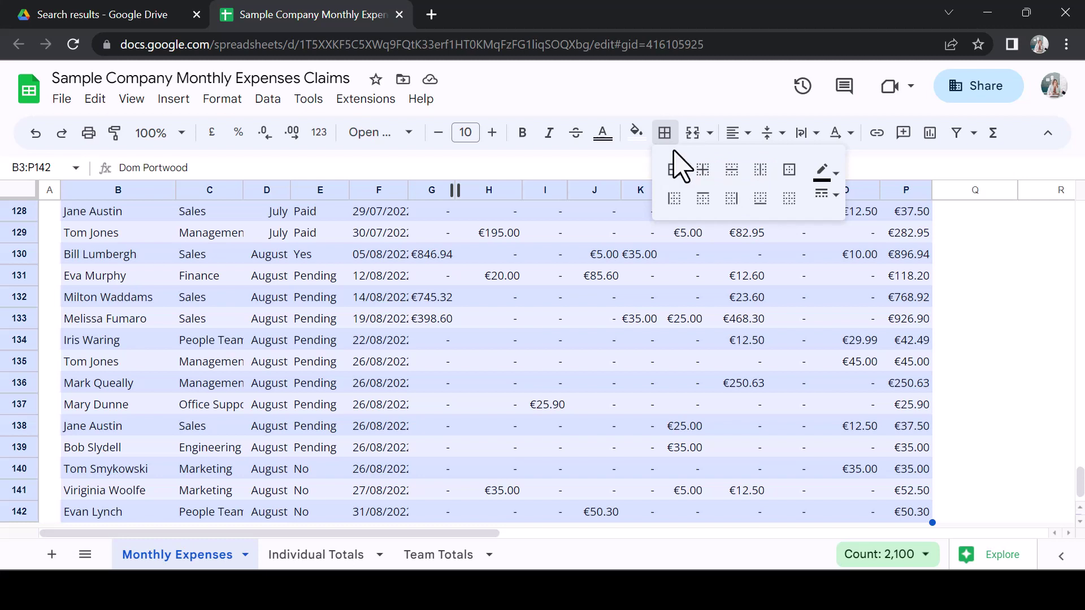
click(827, 173)
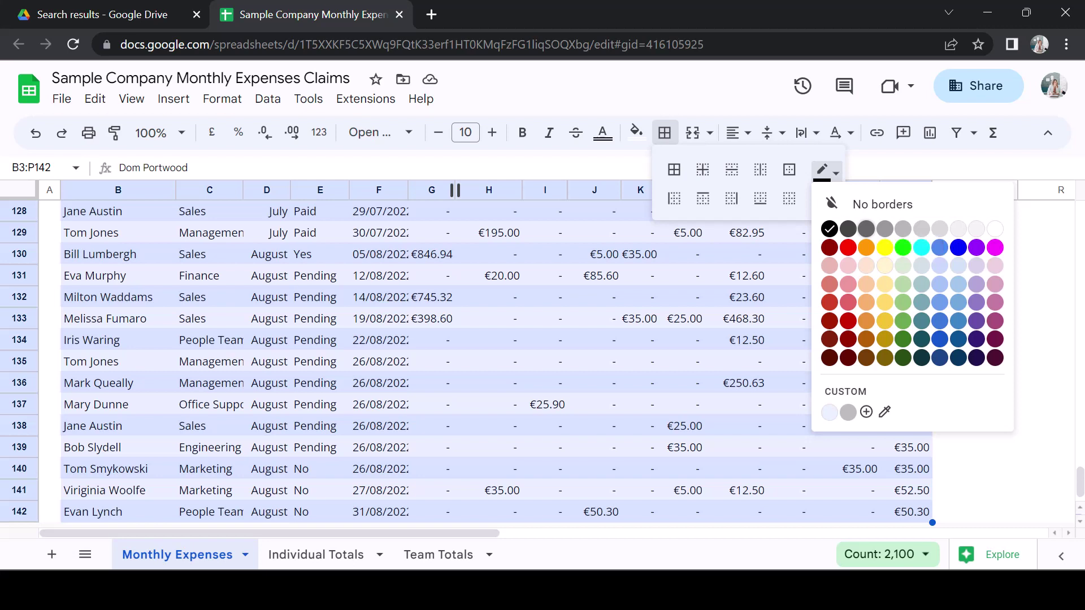
click(866, 229)
click(826, 194)
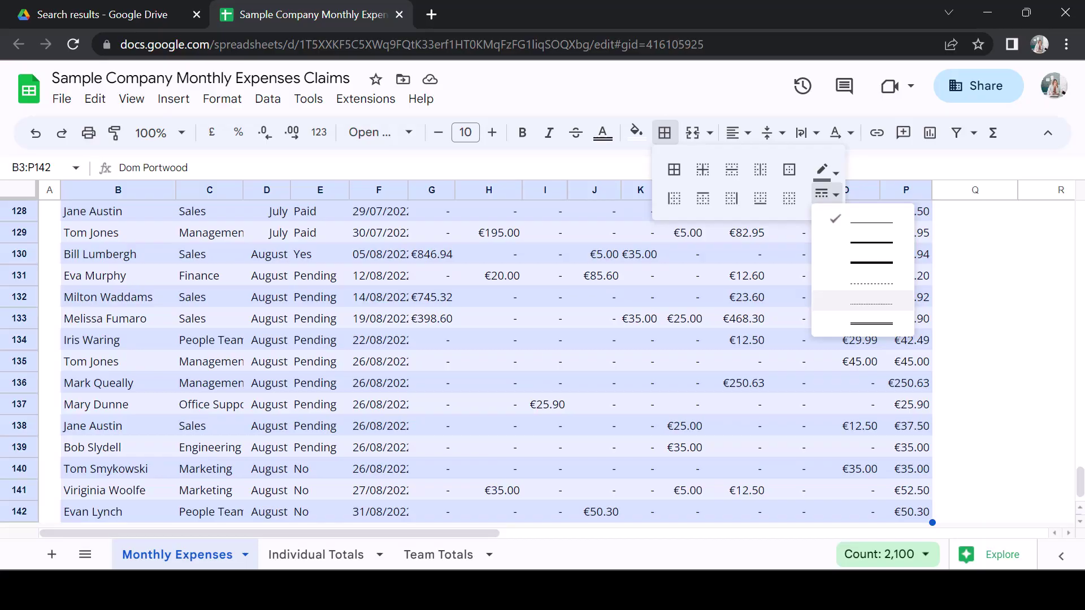
click(871, 304)
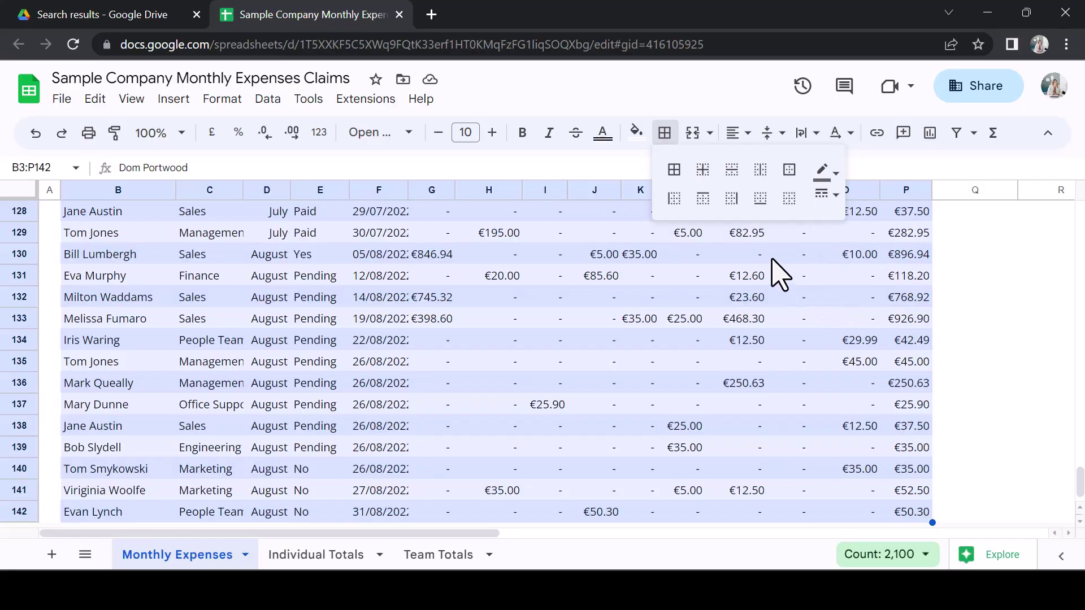
click(755, 176)
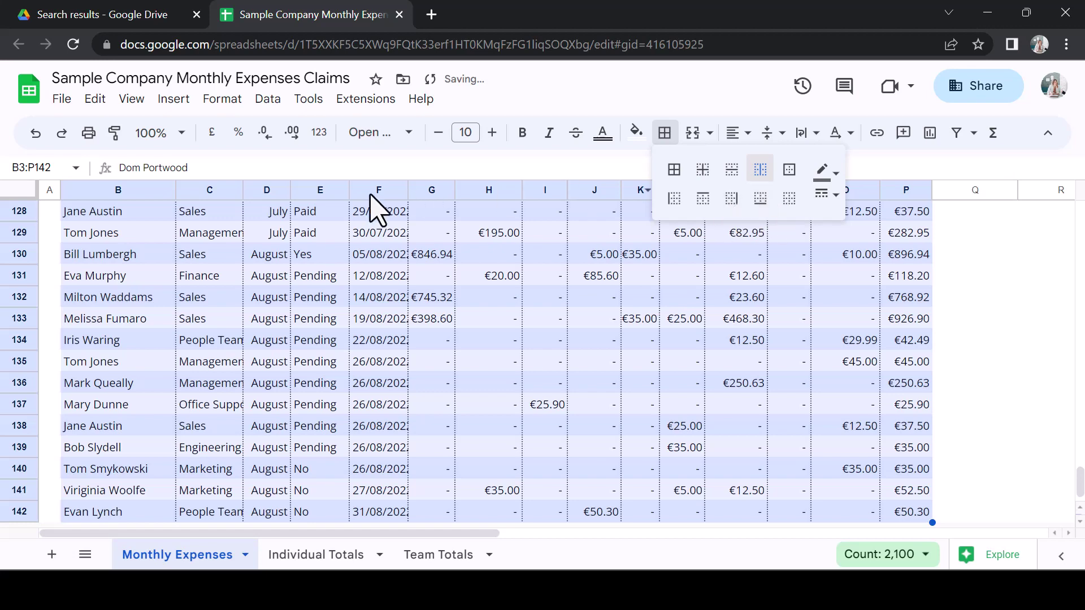
click(161, 231)
On Sheet4, narrow column E slightly, then widen and restore the What is the issue? column
scroll(290, 273, up, 5)
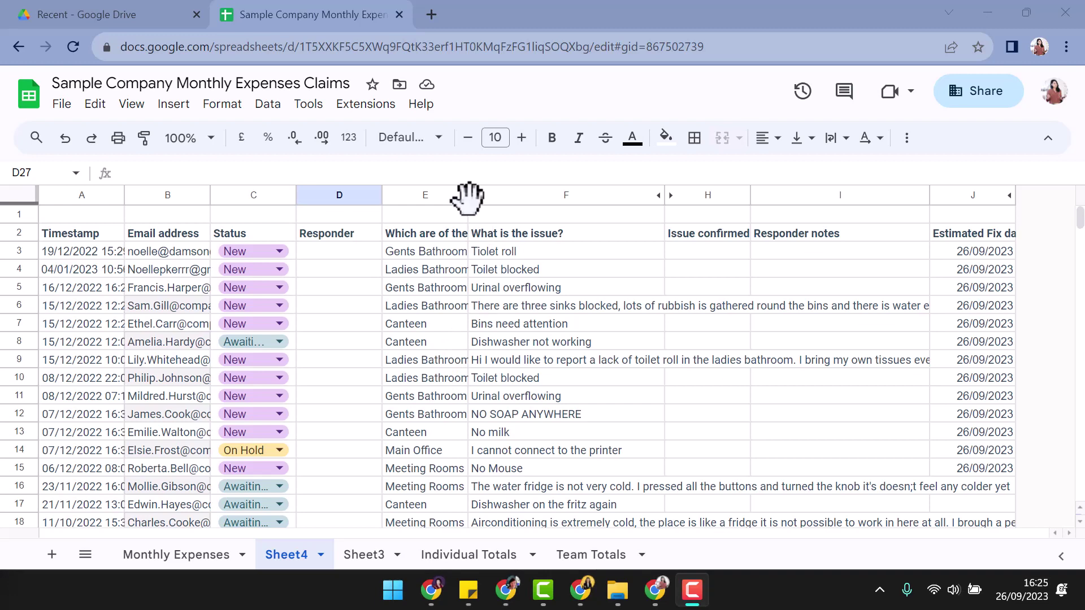
mouse_move(468, 195)
mouse_down()
mouse_move(508, 195)
mouse_move(461, 195)
mouse_up()
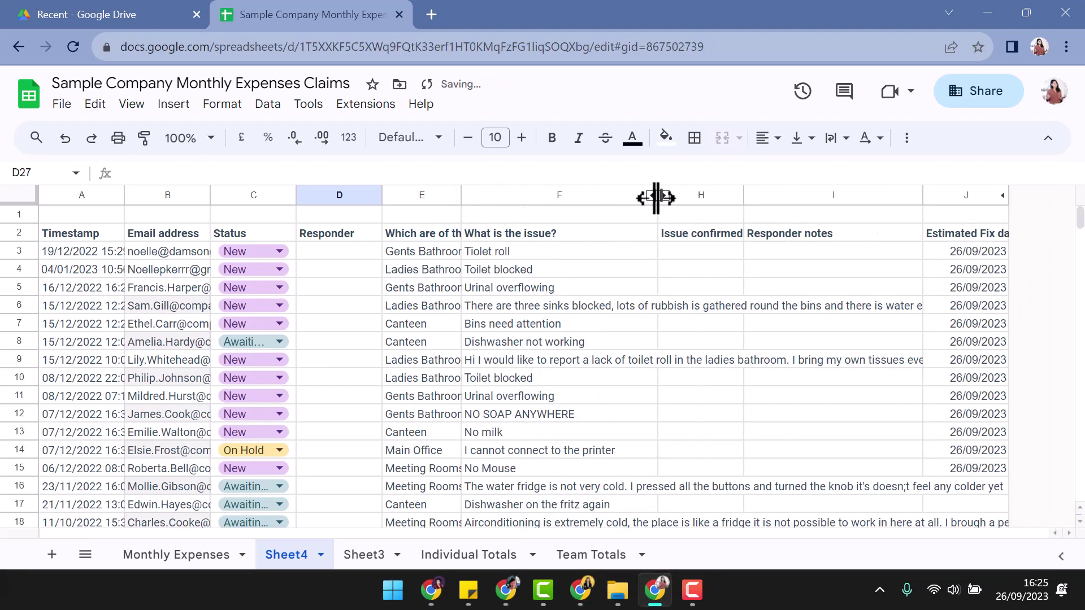
drag(653, 195, 869, 211)
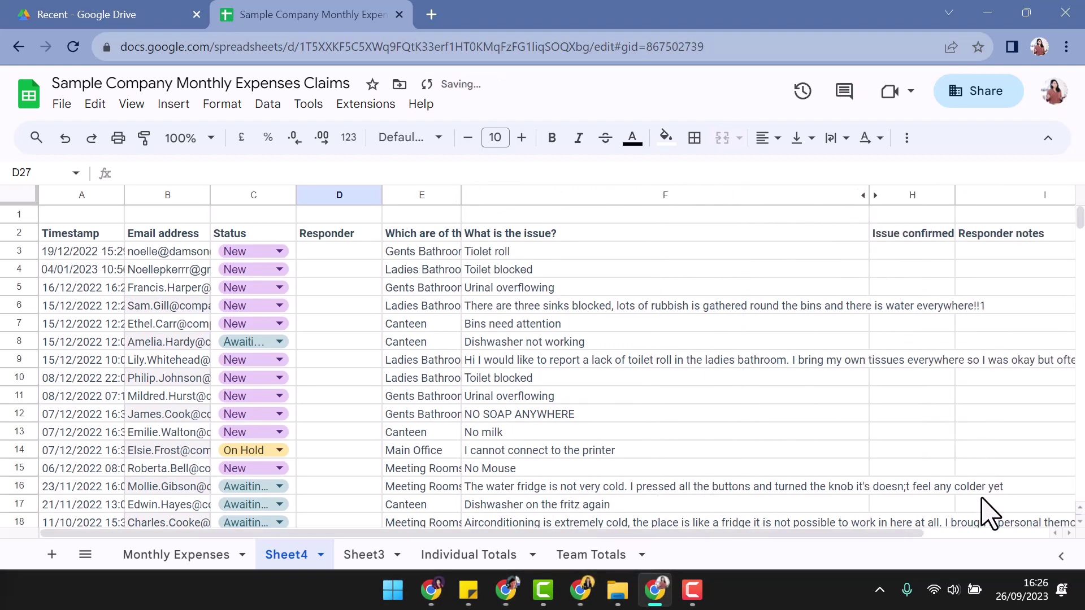
drag(866, 194, 657, 194)
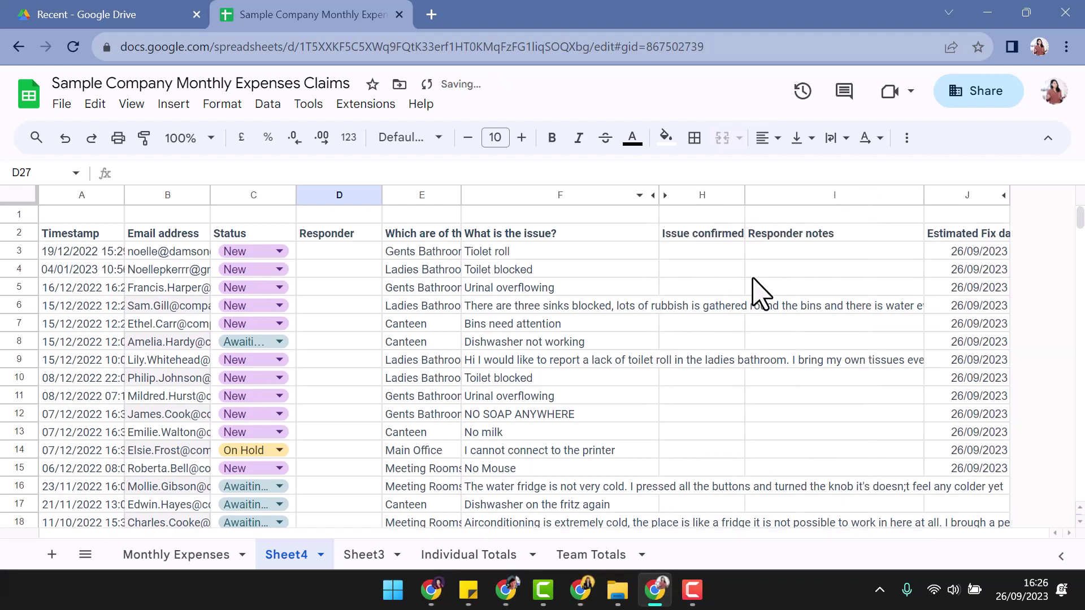
Enter 'Here are my notes, they make the other notes disappear' in cell I6
click(804, 306)
text(Here are )
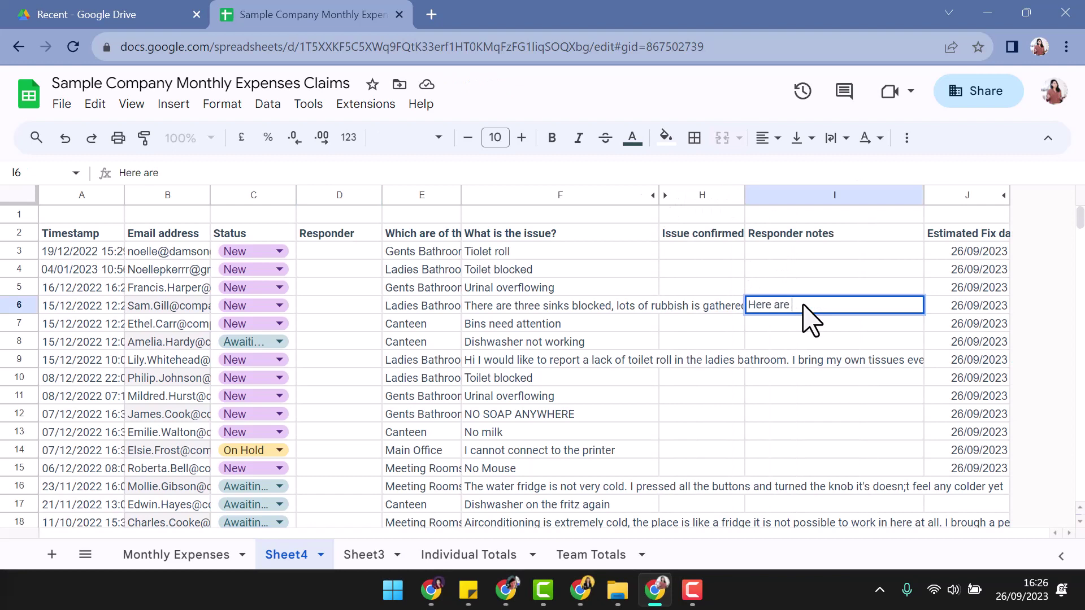
text(my notes, they make the other)
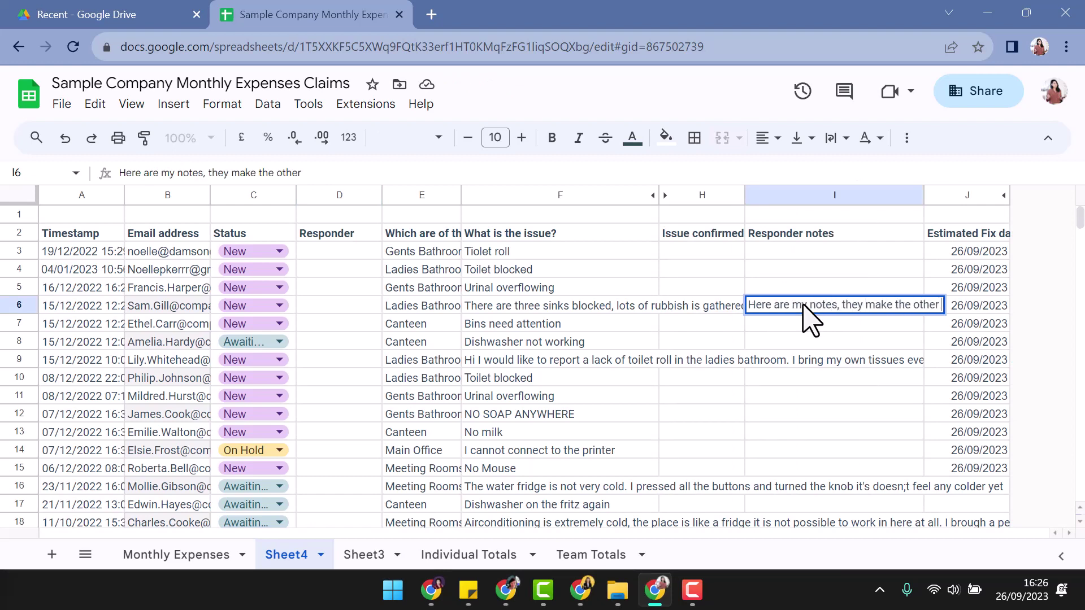
text( notes disappear)
click(760, 364)
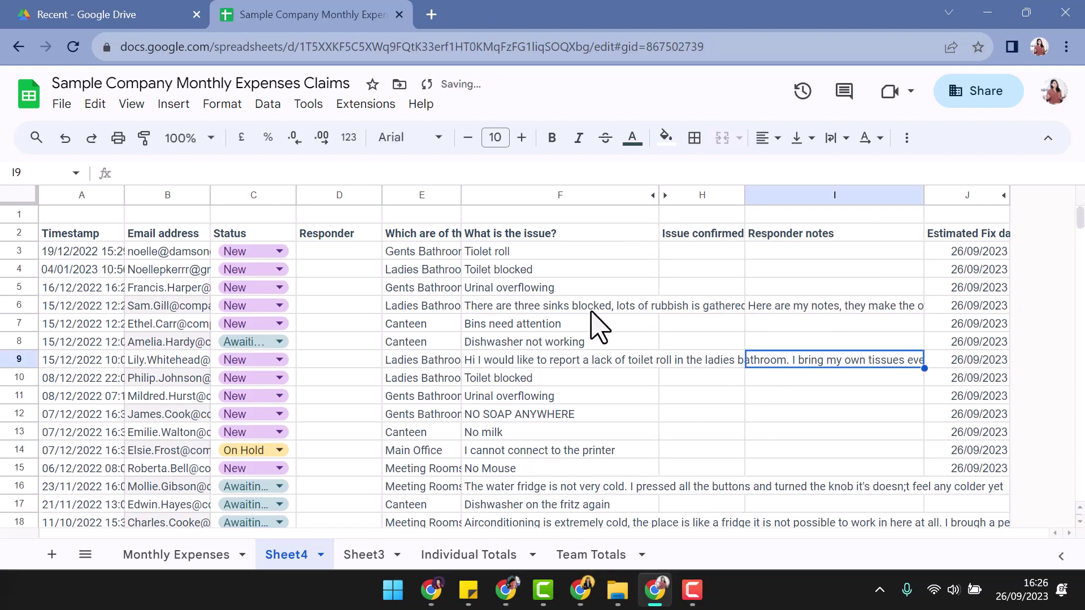
Apply Wrap text wrapping to the whole What is the issue? column F
click(590, 309)
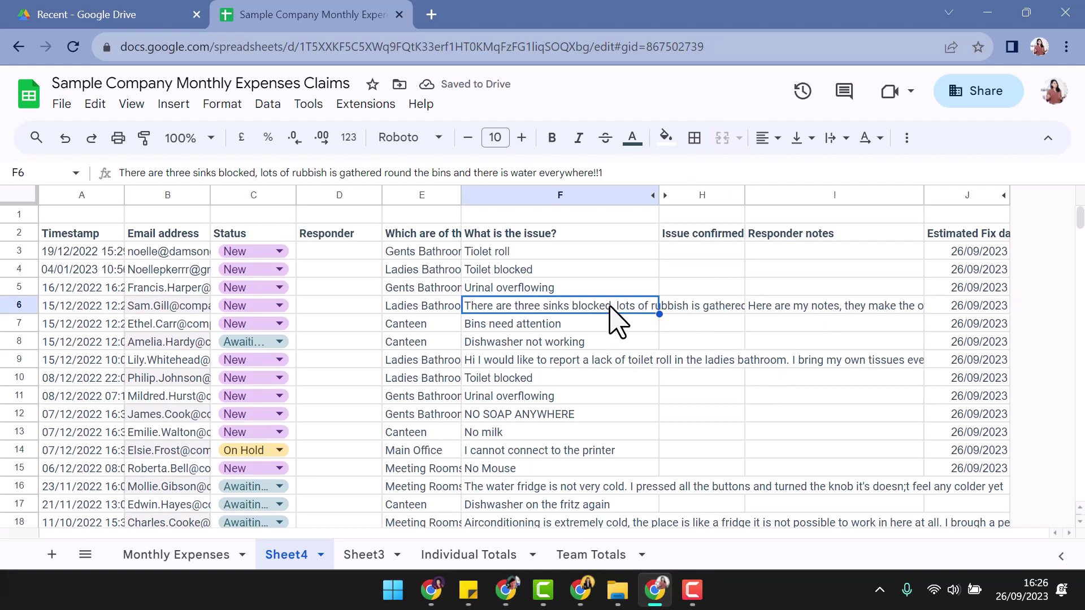
click(618, 486)
click(551, 195)
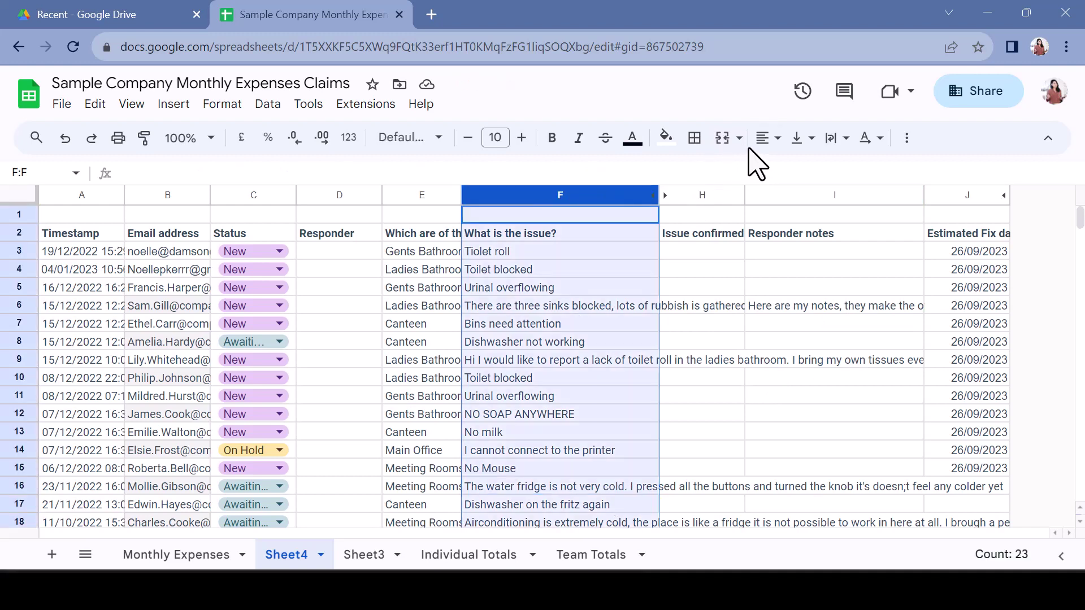
click(852, 149)
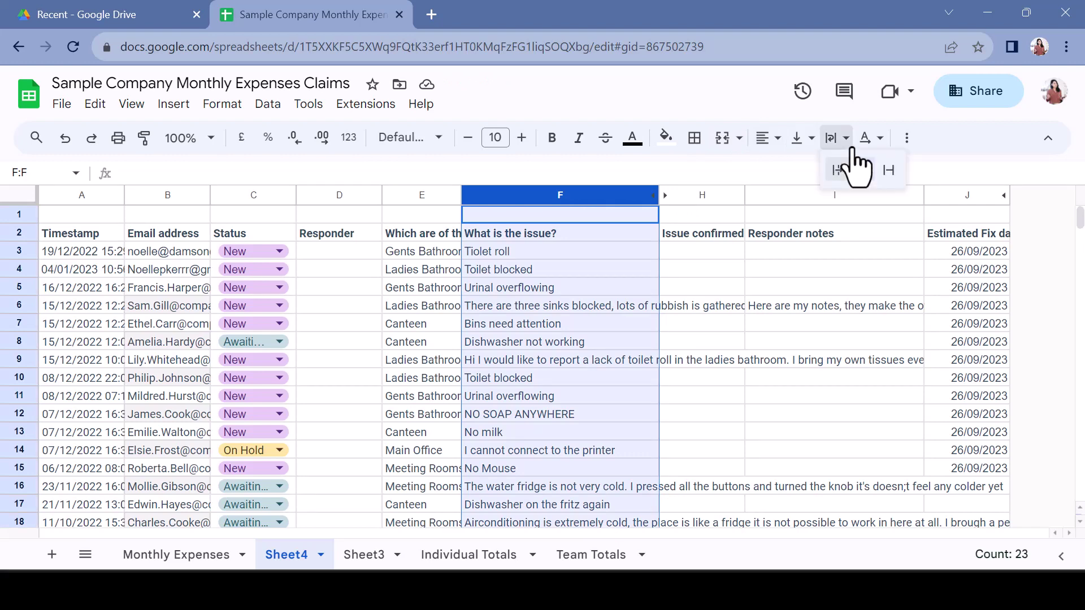
click(864, 172)
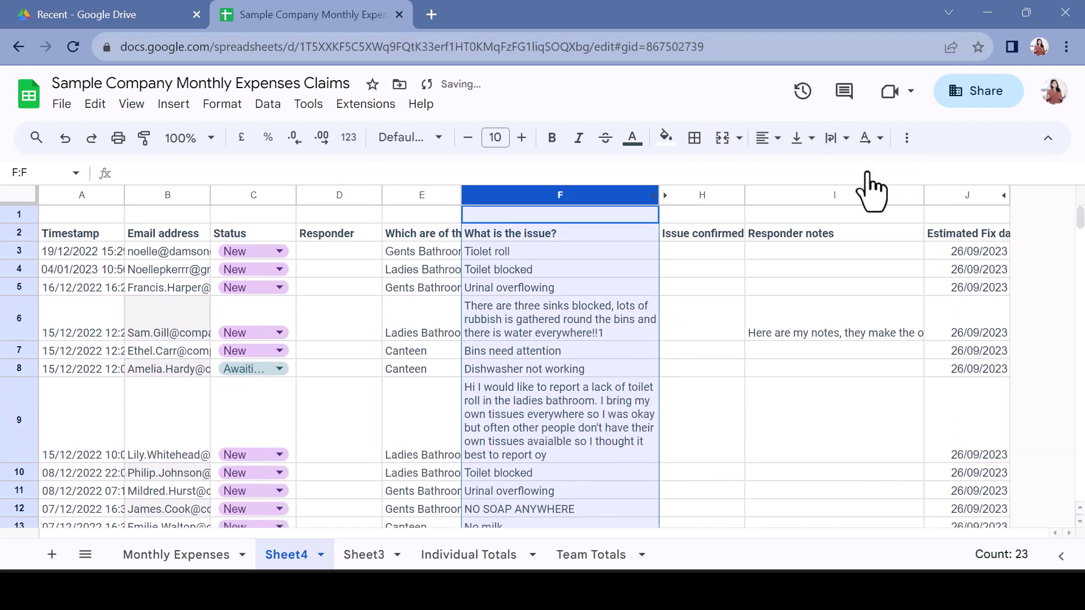
click(728, 324)
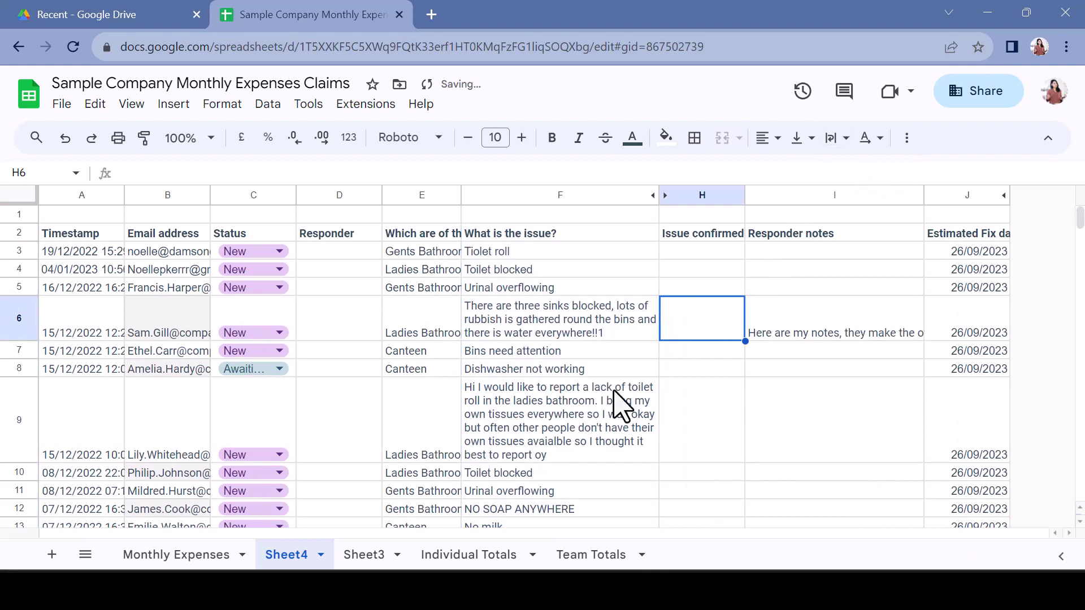
click(544, 334)
click(559, 438)
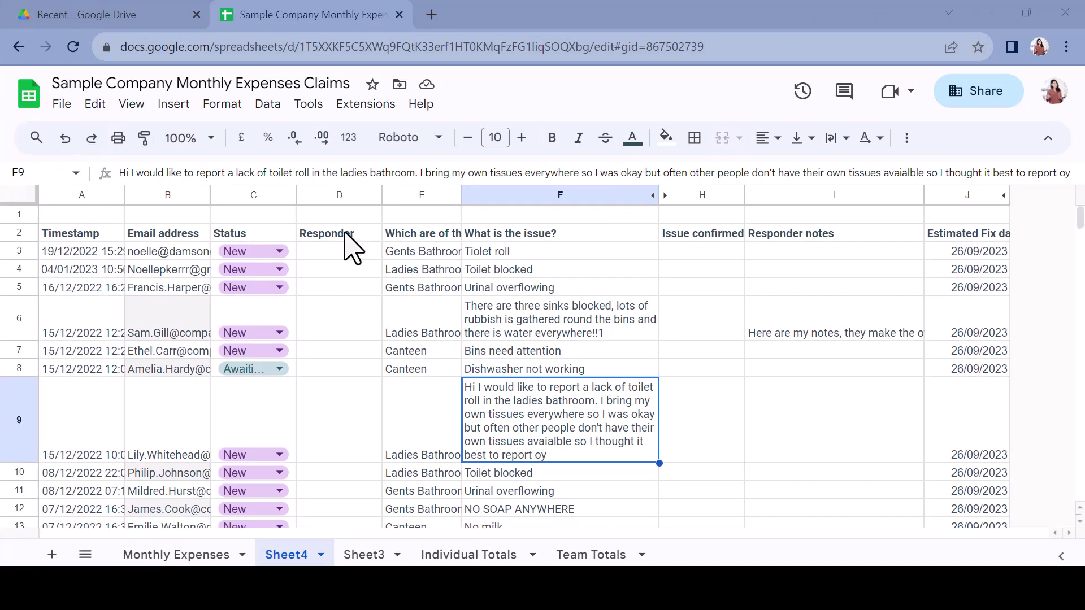
Tilt header labels D2:J2 diagonally downward and make header row 2 shorter
click(983, 236)
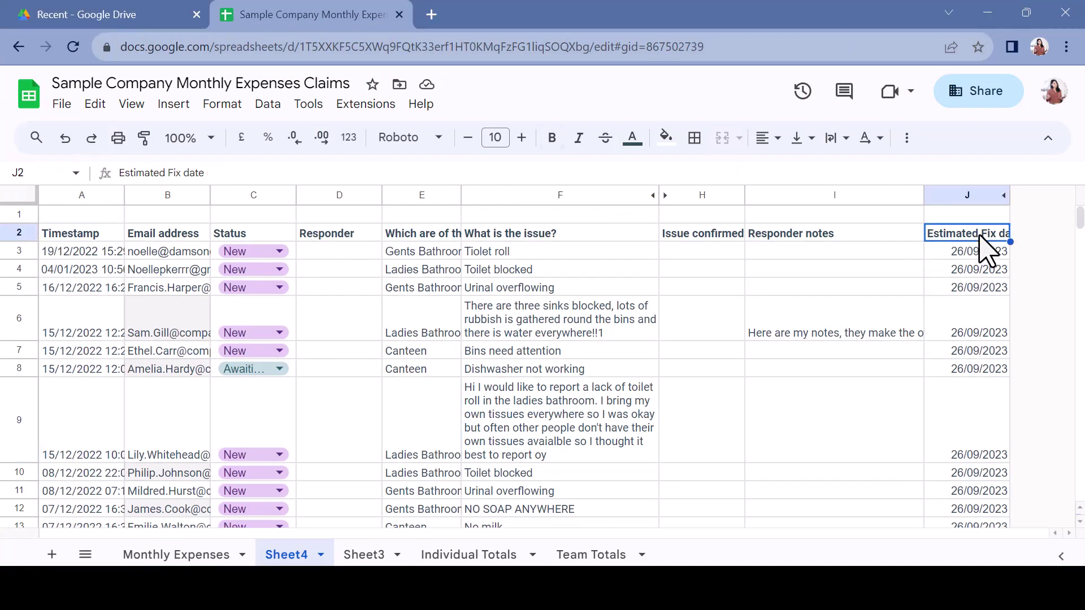
click(728, 234)
click(497, 236)
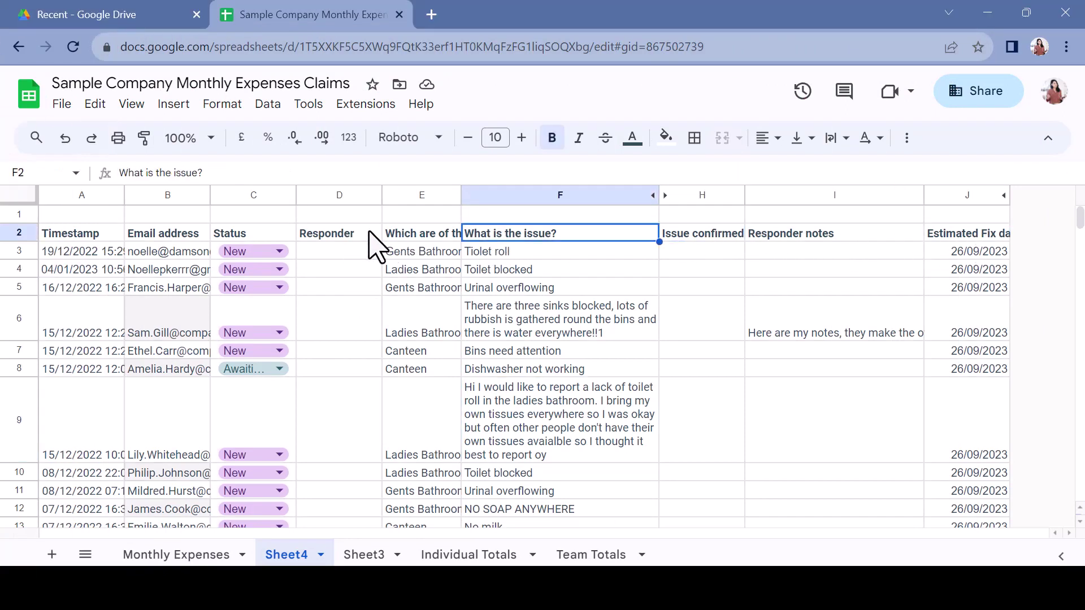
drag(347, 237, 952, 249)
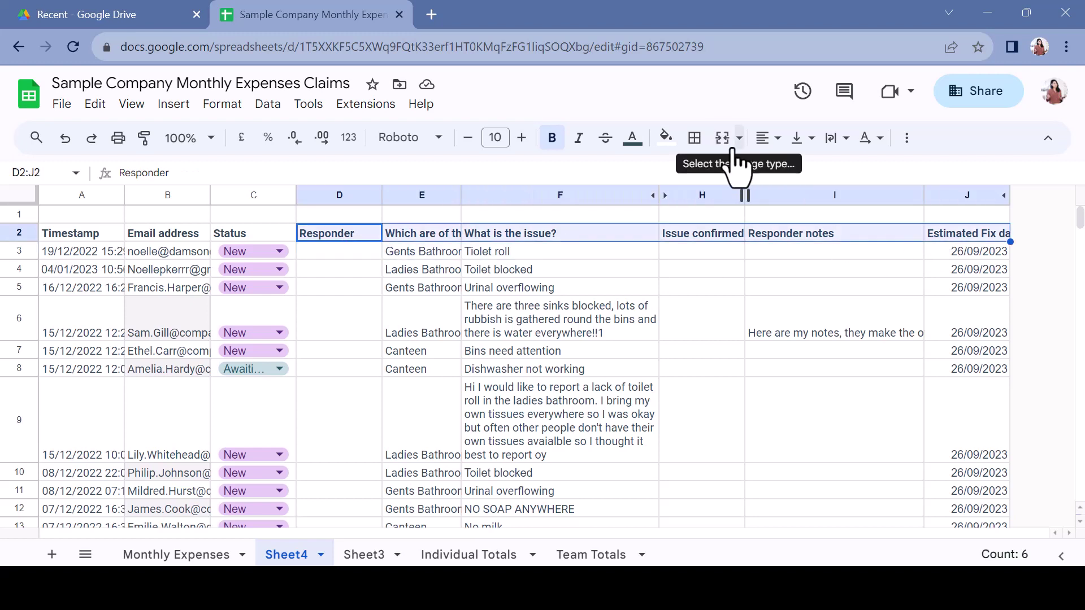
click(885, 146)
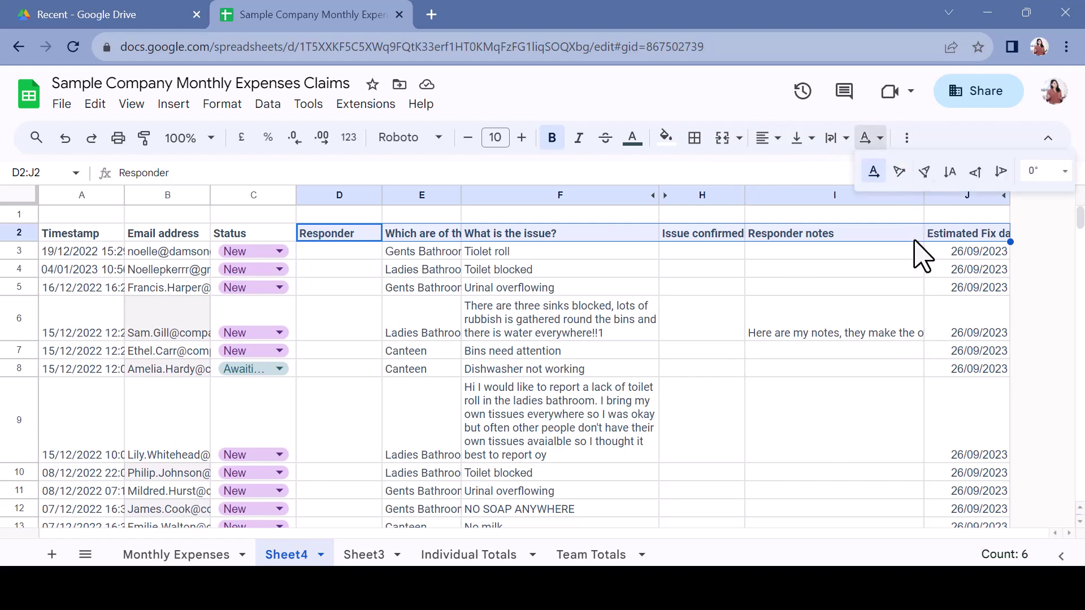
click(925, 176)
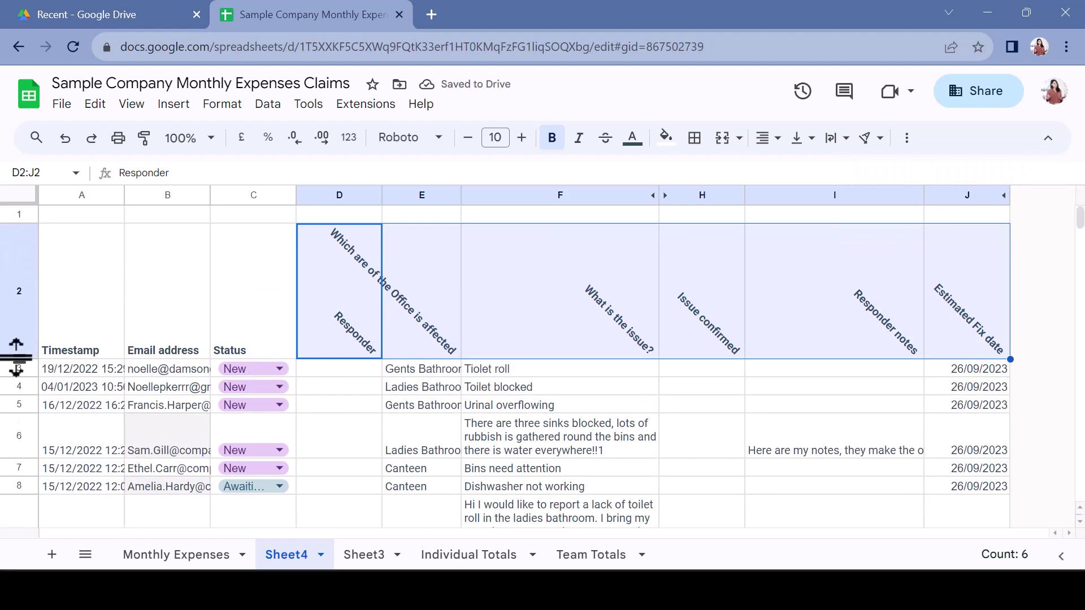
drag(12, 358, 932, 285)
Wrap the D2:J2 header labels and centre them horizontally and vertically
click(831, 137)
click(831, 164)
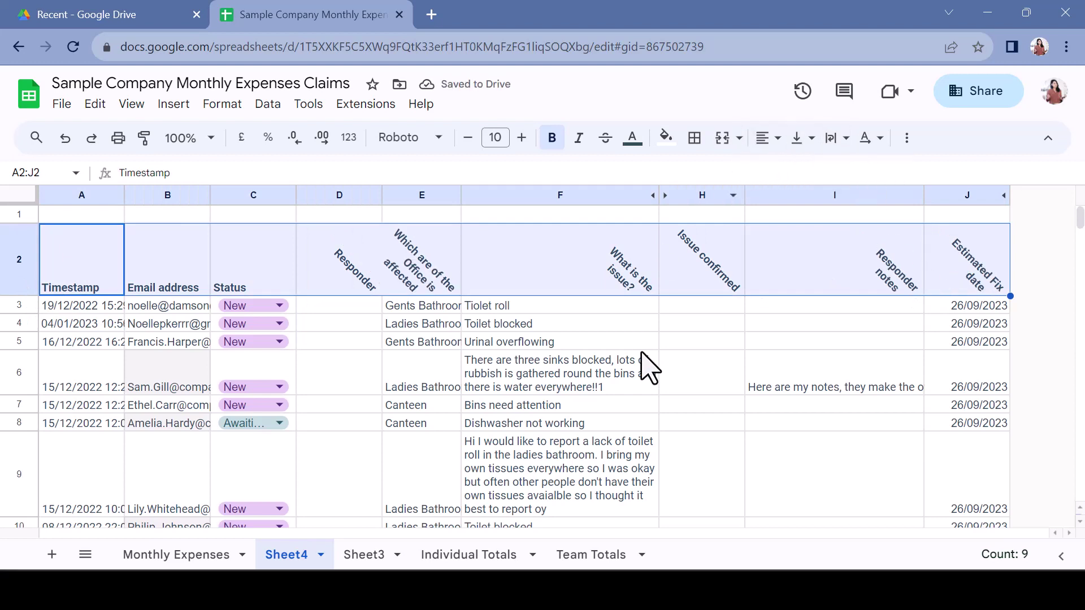
drag(310, 281, 927, 286)
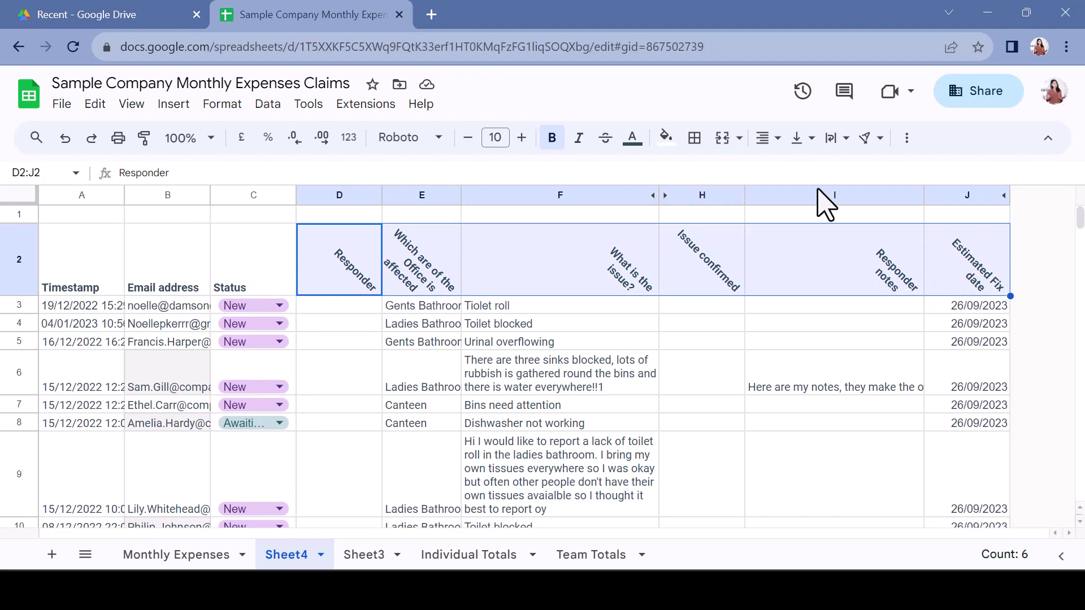
click(767, 137)
click(794, 169)
click(801, 137)
click(829, 170)
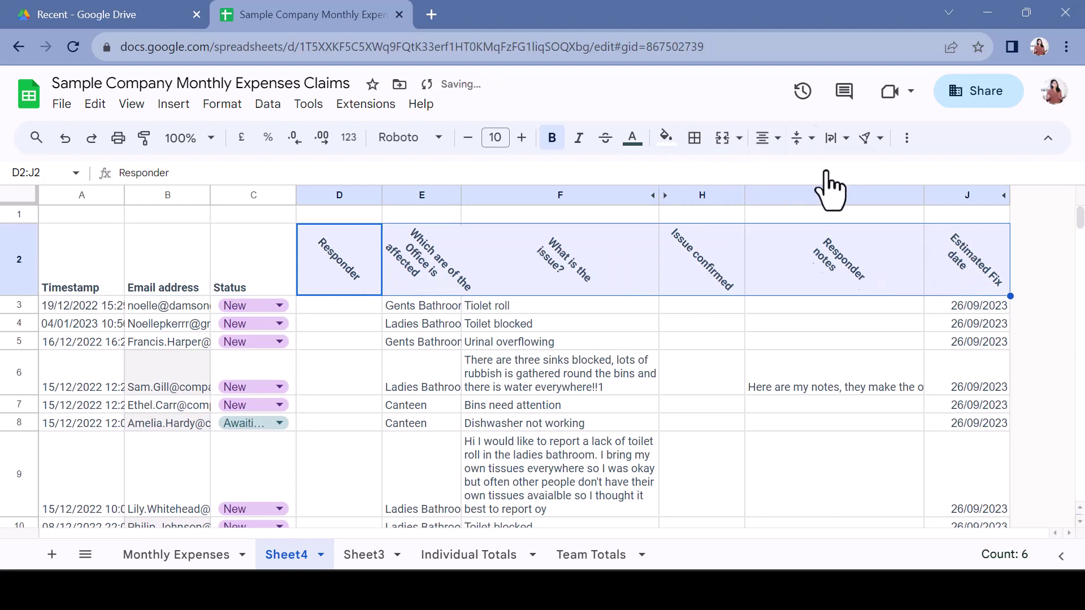
click(772, 390)
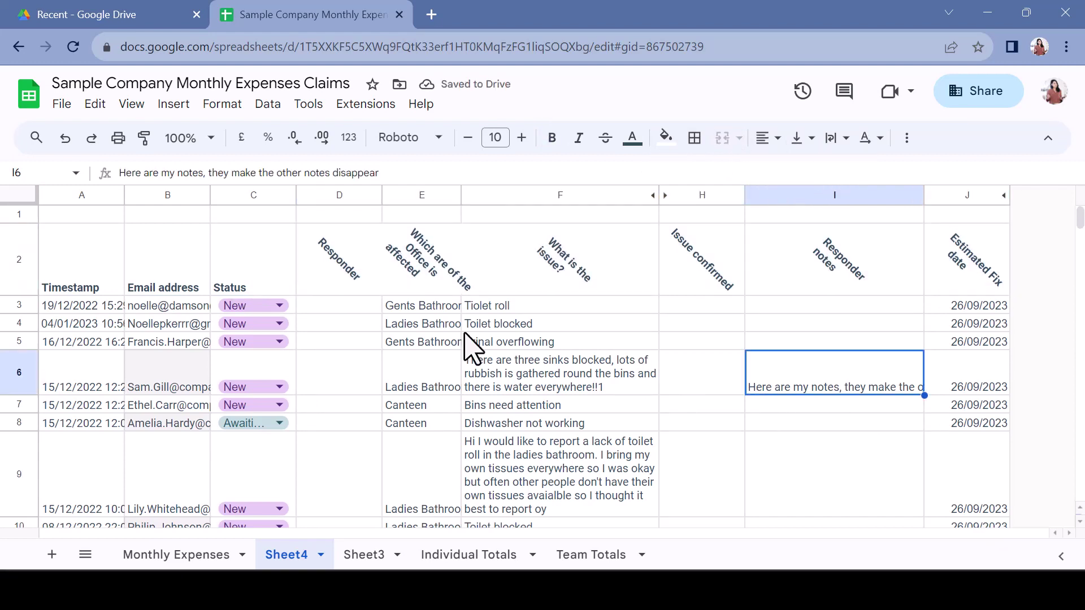
drag(356, 270, 920, 267)
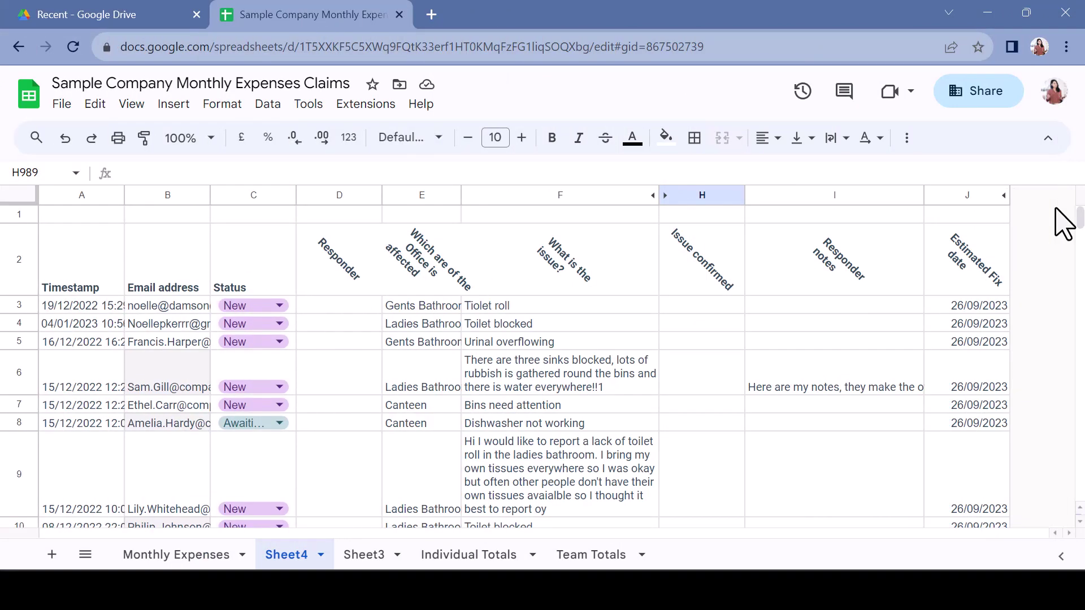
Insert tick boxes into the Issue confirmed cells from H3 to the bottom of column H
click(676, 310)
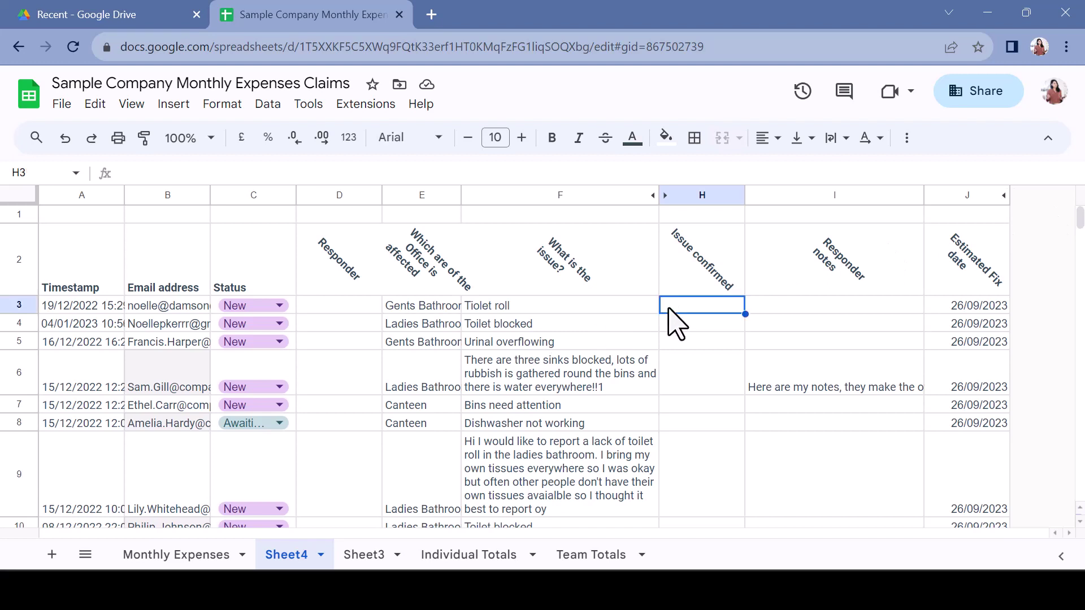
key(ctrl+shift+Down)
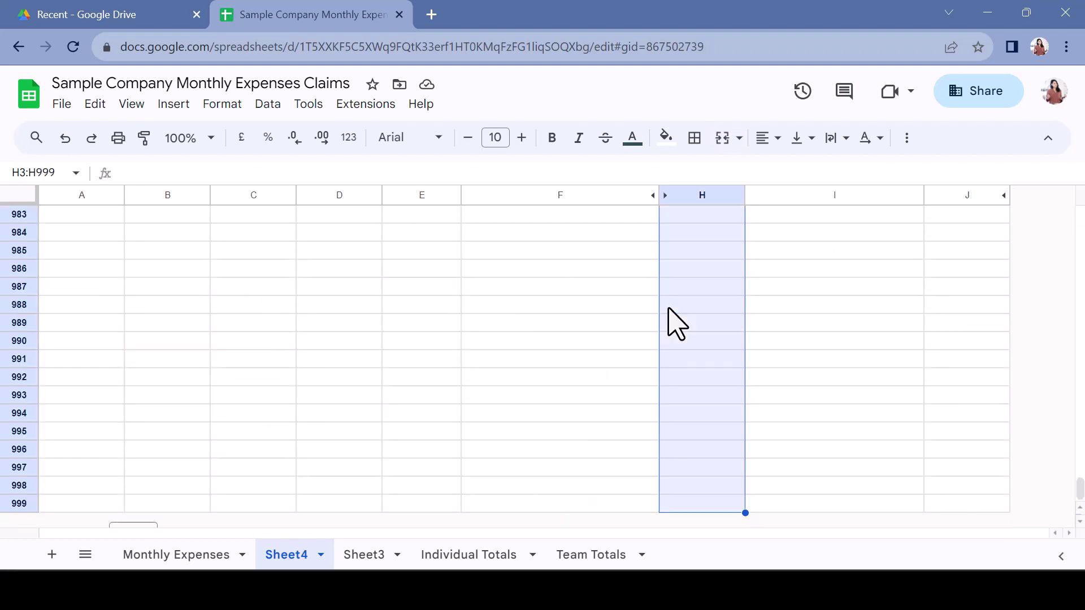
click(164, 106)
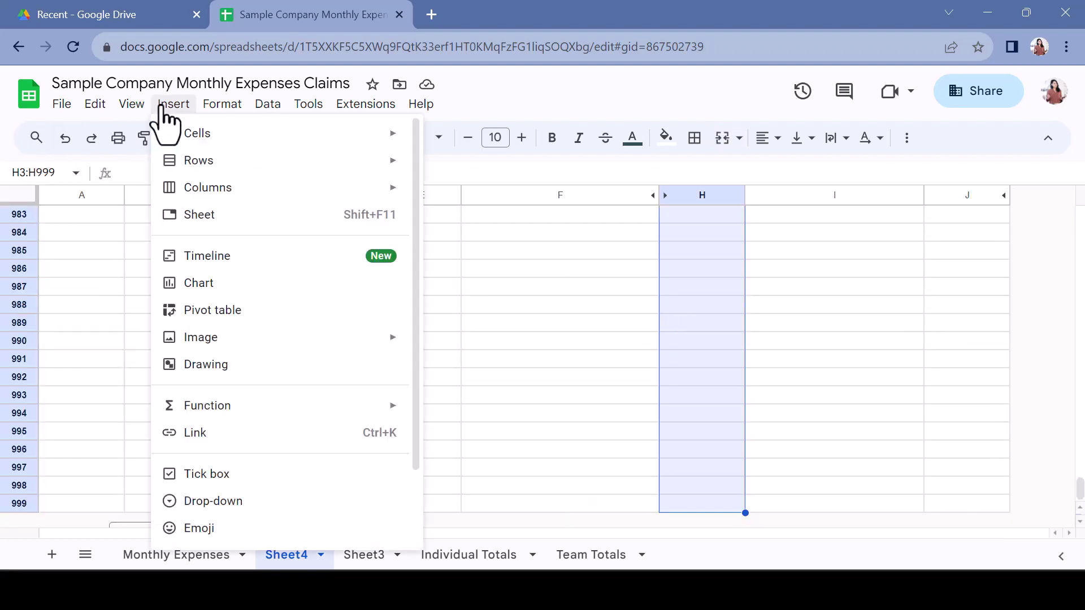
click(203, 475)
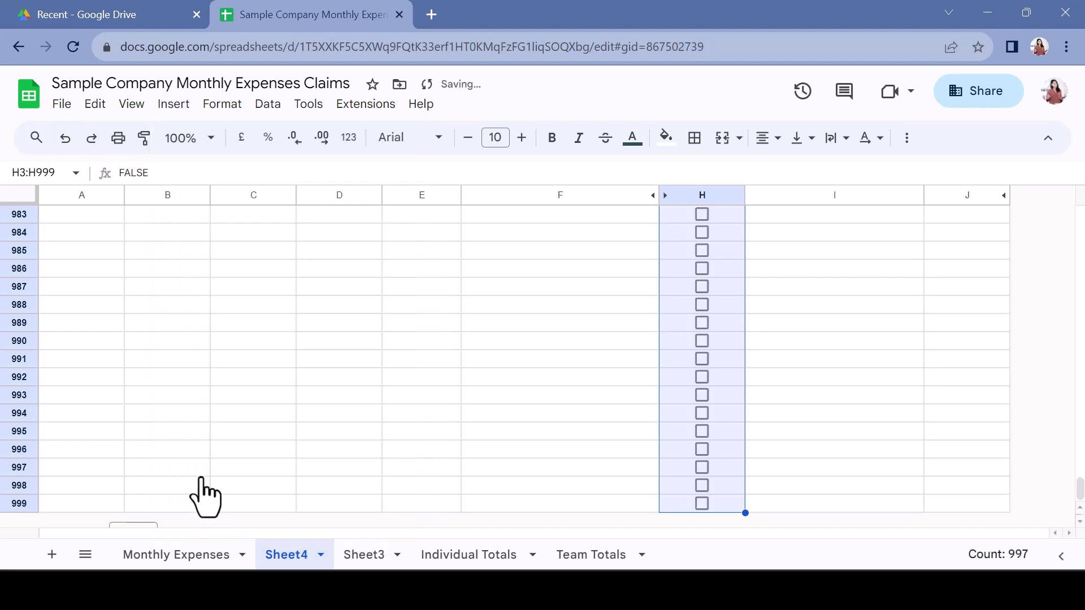
drag(1078, 492, 1034, 205)
click(823, 326)
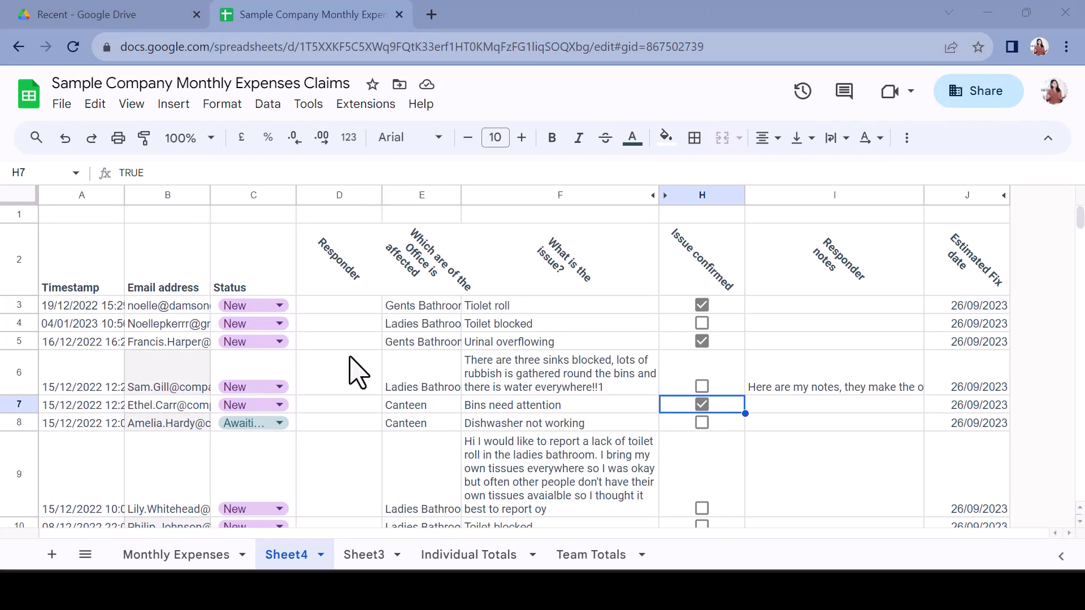
Turn the Responder cells D3 down to the end of column D into a drop-down
click(348, 308)
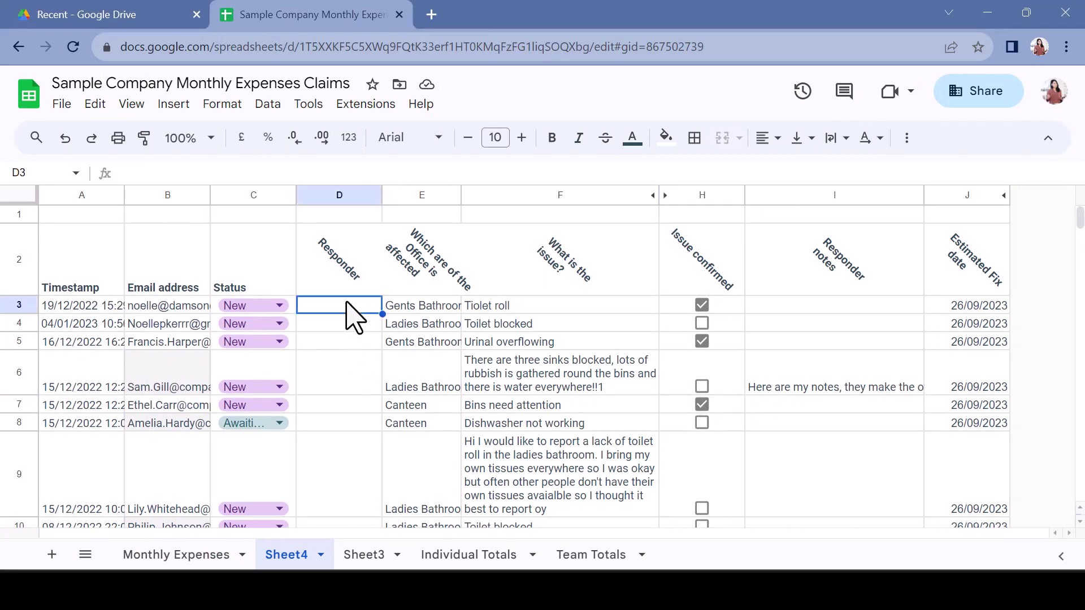
key(ctrl+shift+Down)
right_click(348, 310)
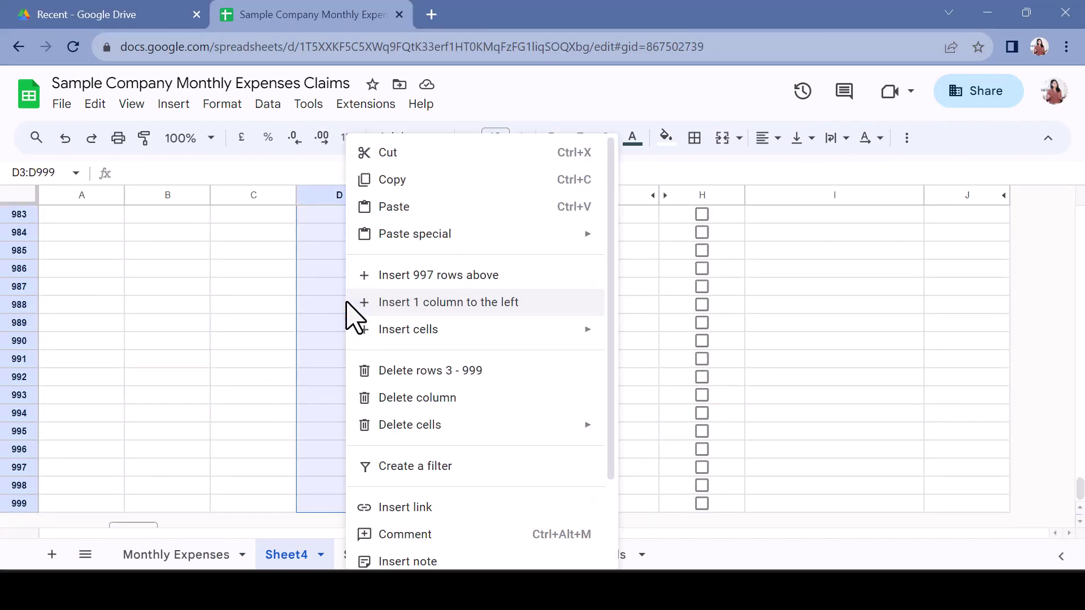
scroll(452, 528, down, 3)
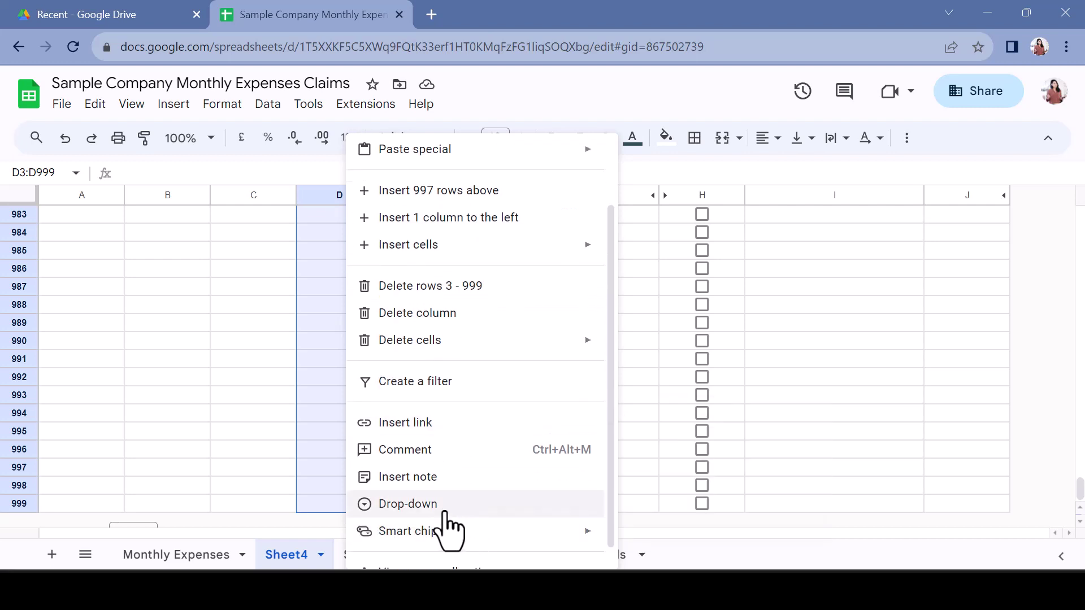
click(445, 510)
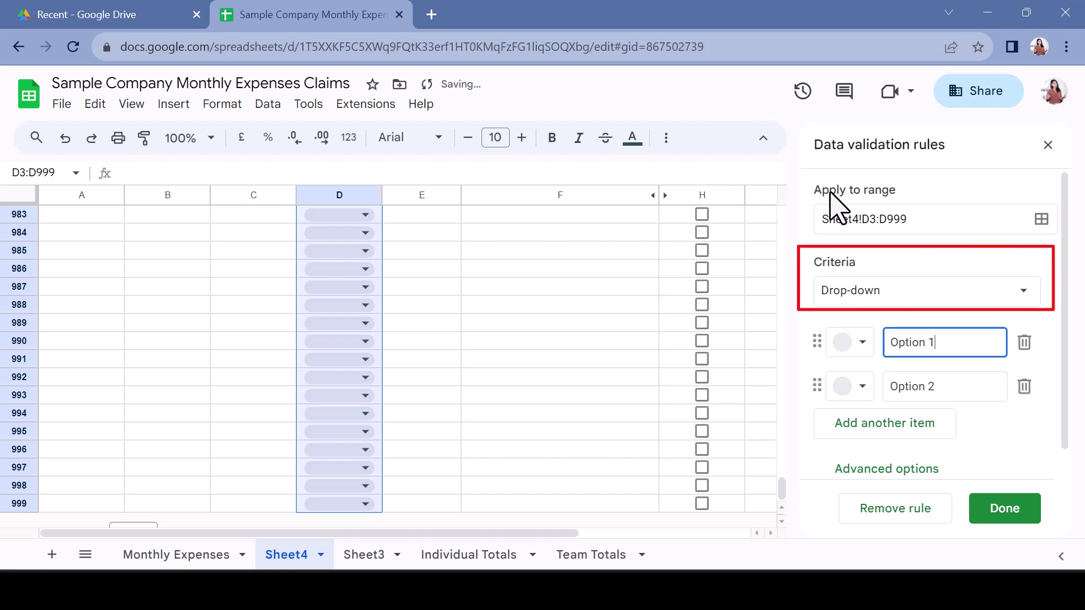
List the options Plumber, Electrician, Building management, Janitor and Front Office Staff
key(ctrl+a)
text(Plumber)
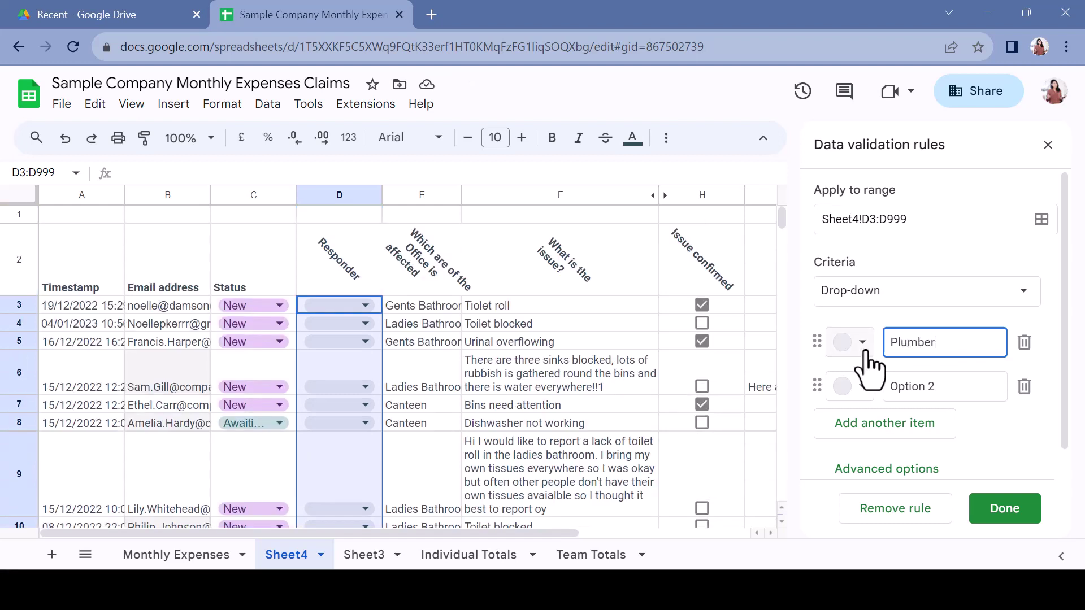
click(928, 386)
key(ctrl+a)
text(Electrician)
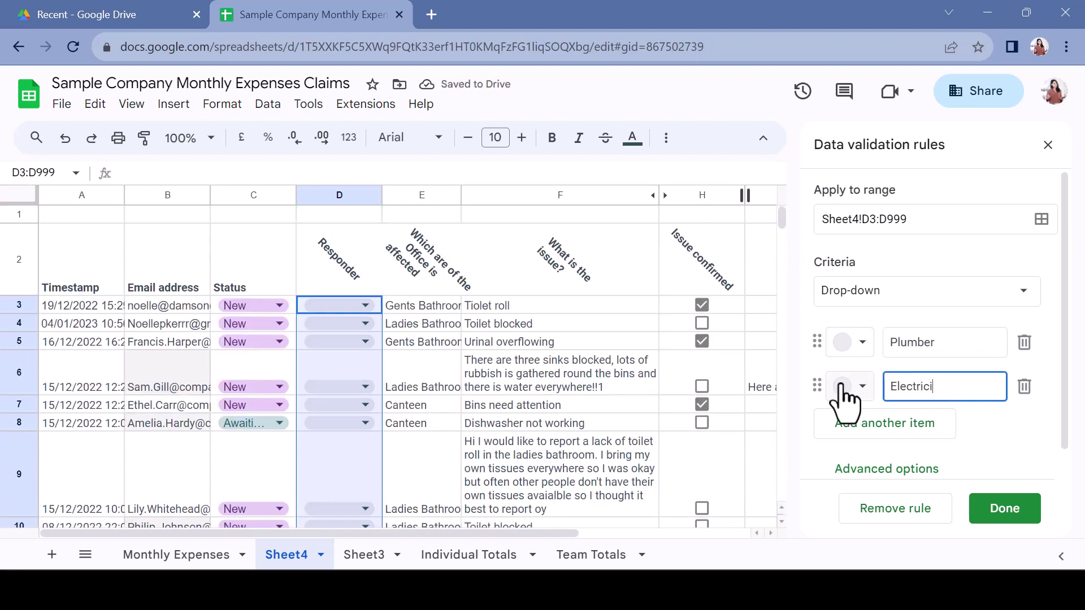
click(857, 427)
text(Building management)
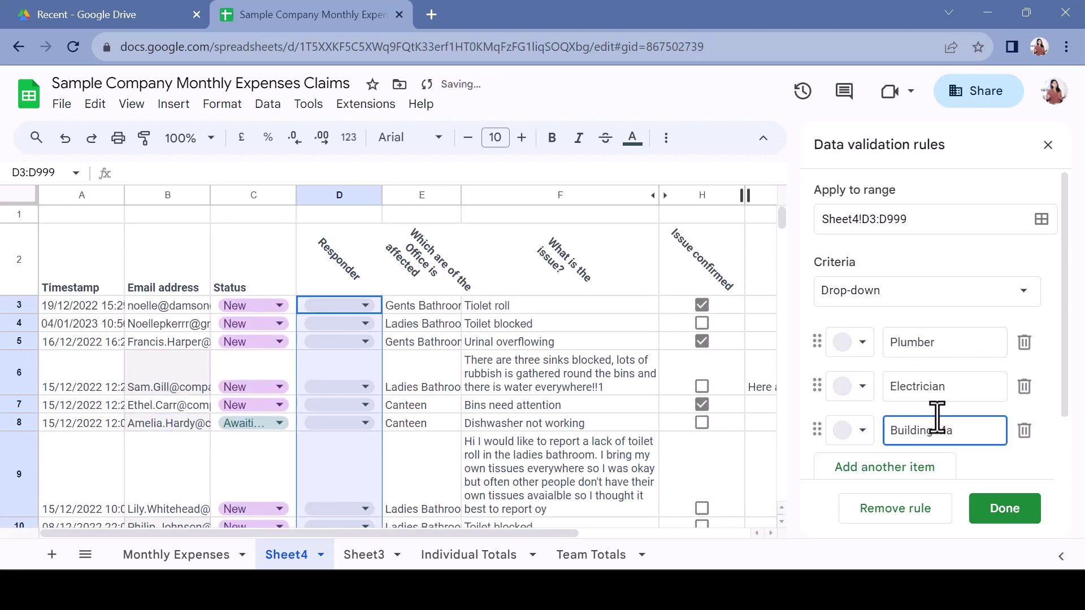
click(904, 467)
text(Janitor)
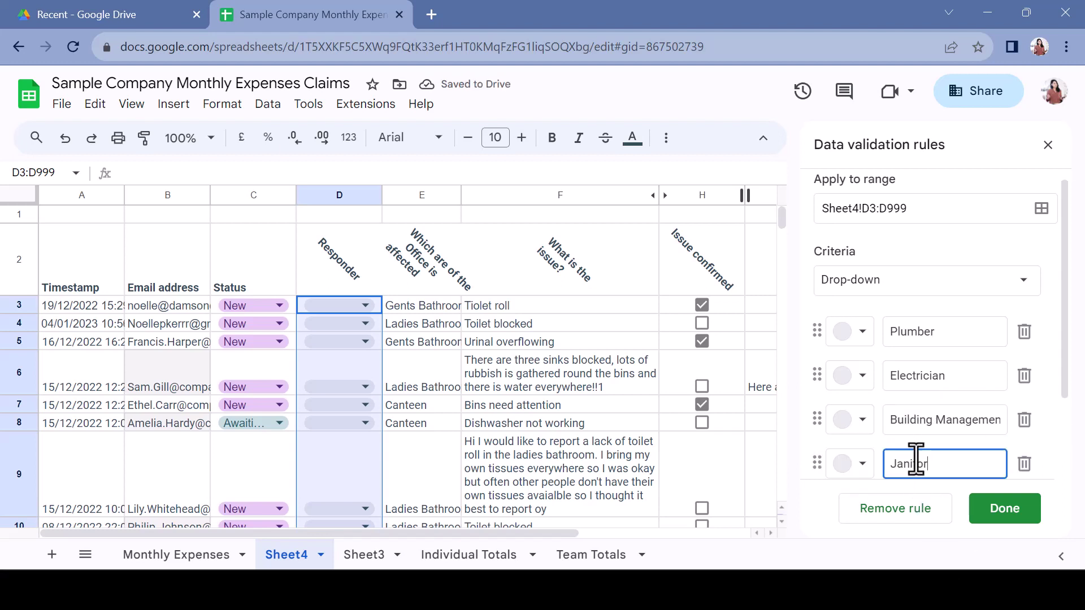
key(Return)
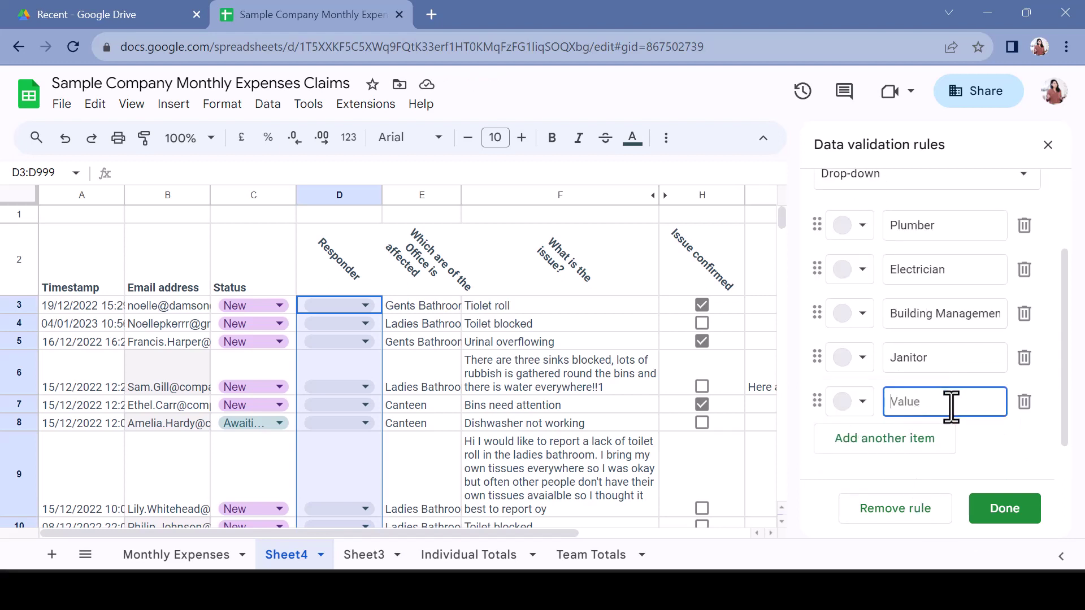
text(Front Office Staff)
Colour Plumber light blue, Electrician pink, Building Management lavender, Janitor light green, Front Office Staff light yellow
click(915, 208)
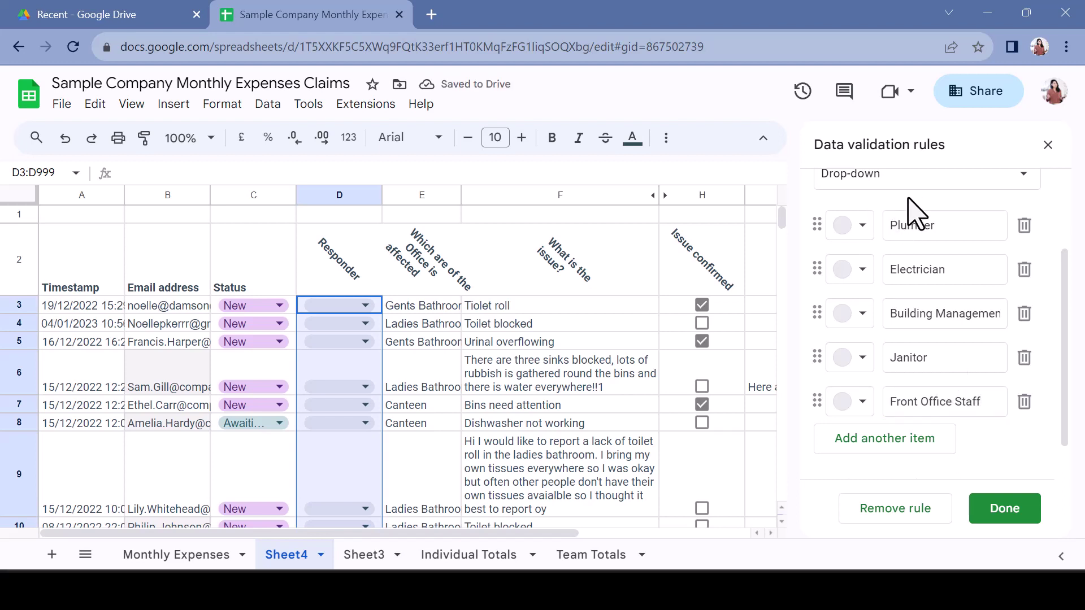
click(862, 226)
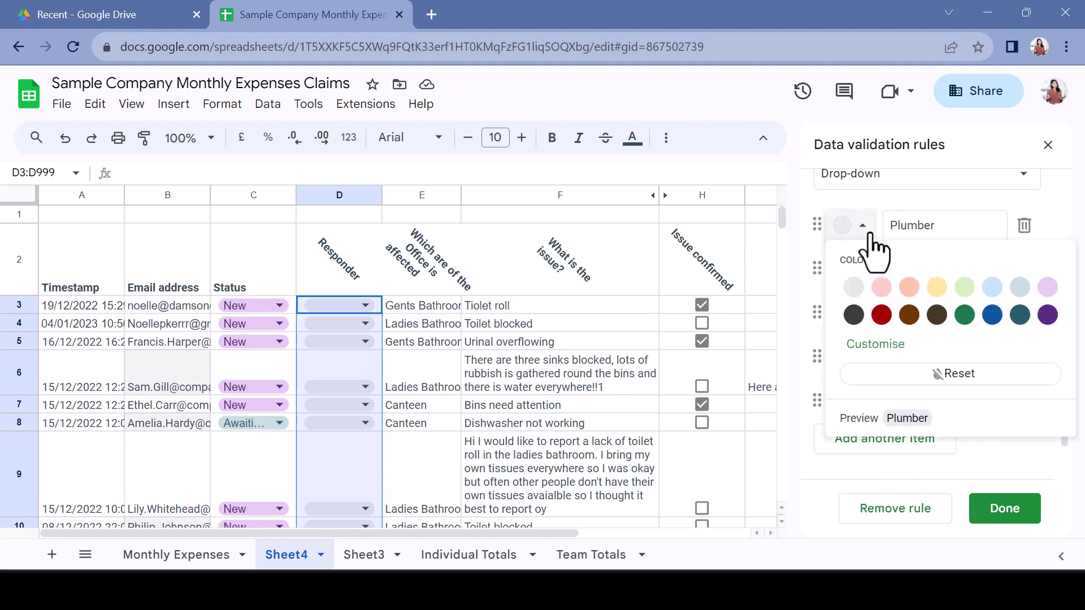
click(993, 287)
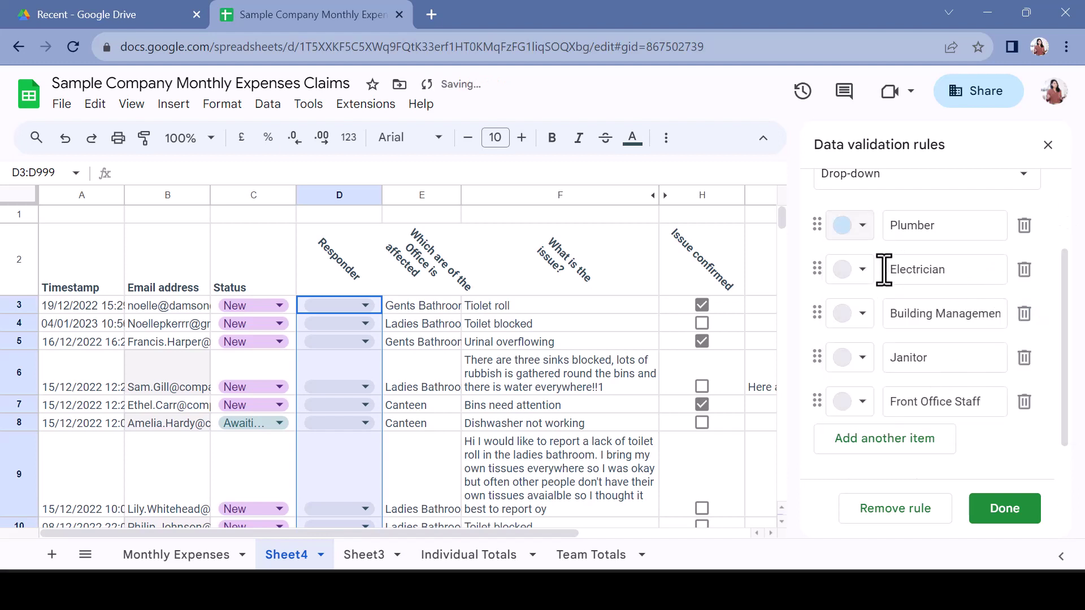
click(862, 269)
click(882, 331)
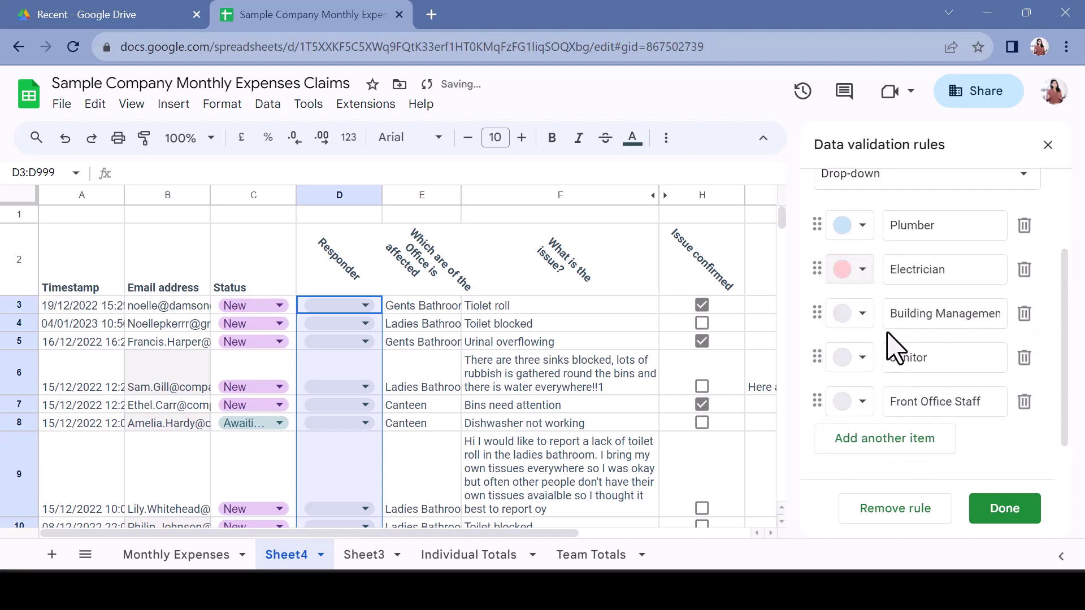
click(861, 314)
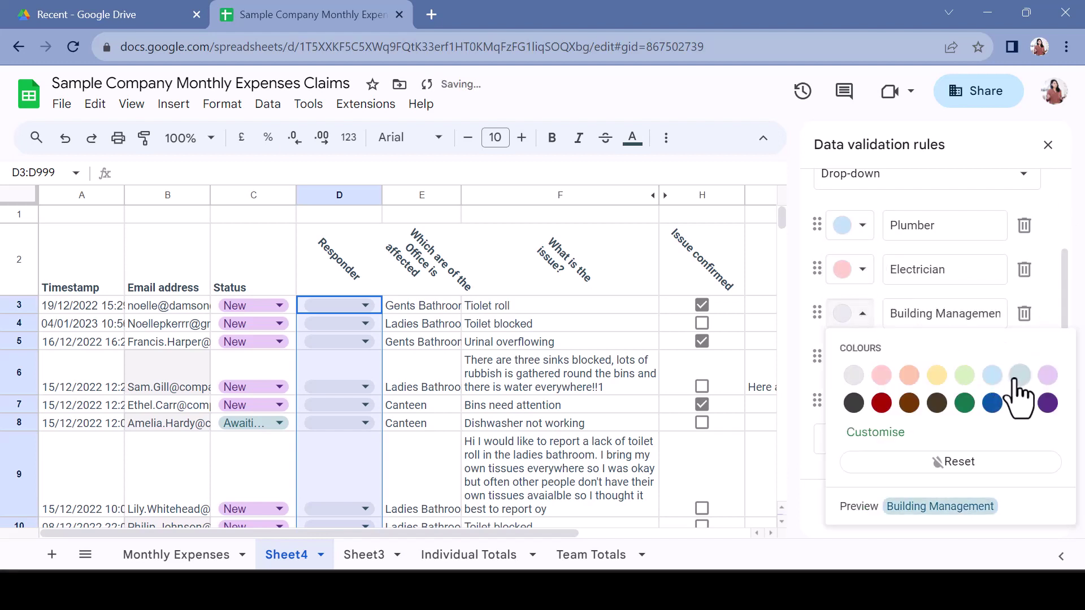
click(1047, 376)
click(863, 358)
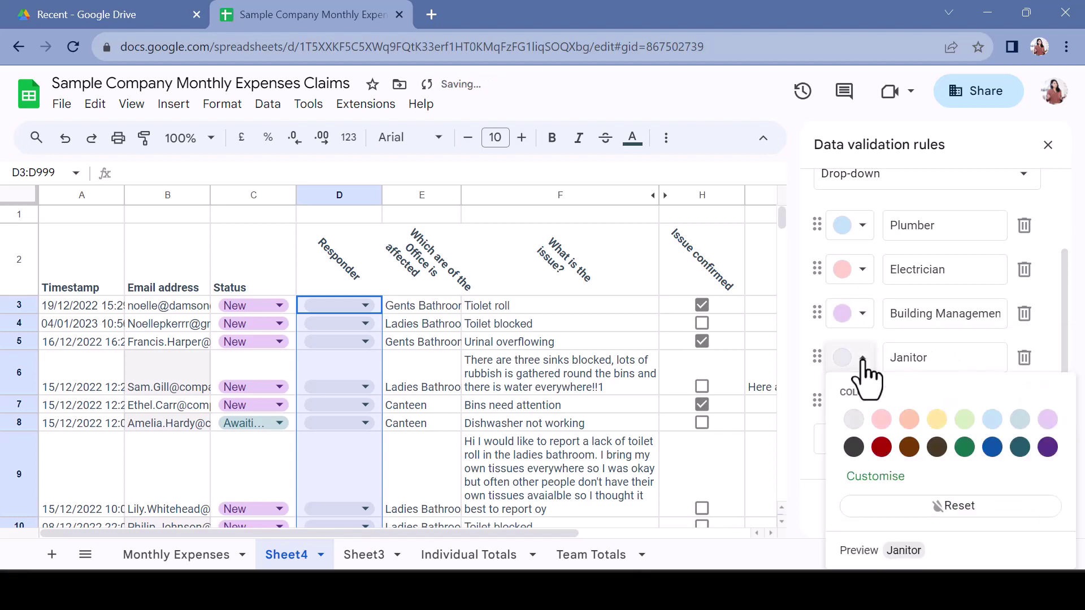
click(965, 421)
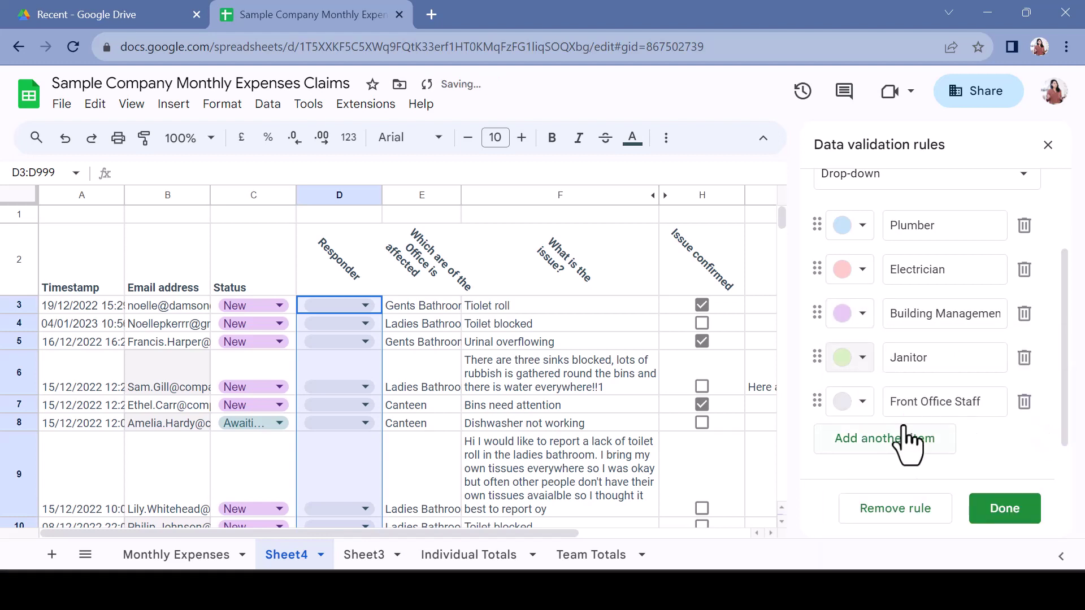
click(862, 402)
click(937, 237)
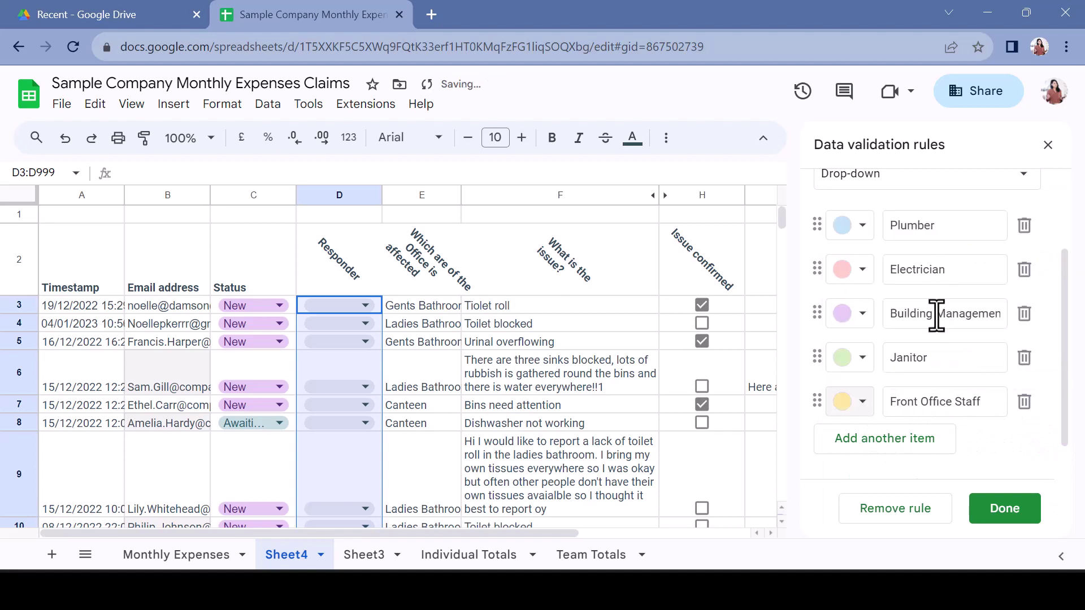
Save the Responder drop-down rule, pick Plumber for D3 and open D4's choices
click(1004, 509)
click(366, 306)
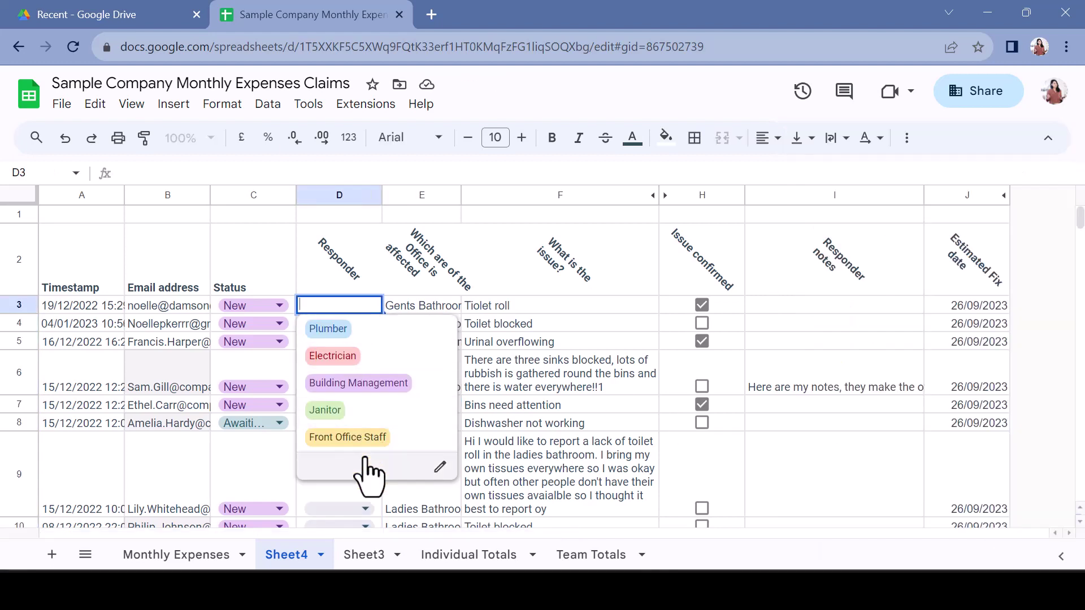
click(352, 332)
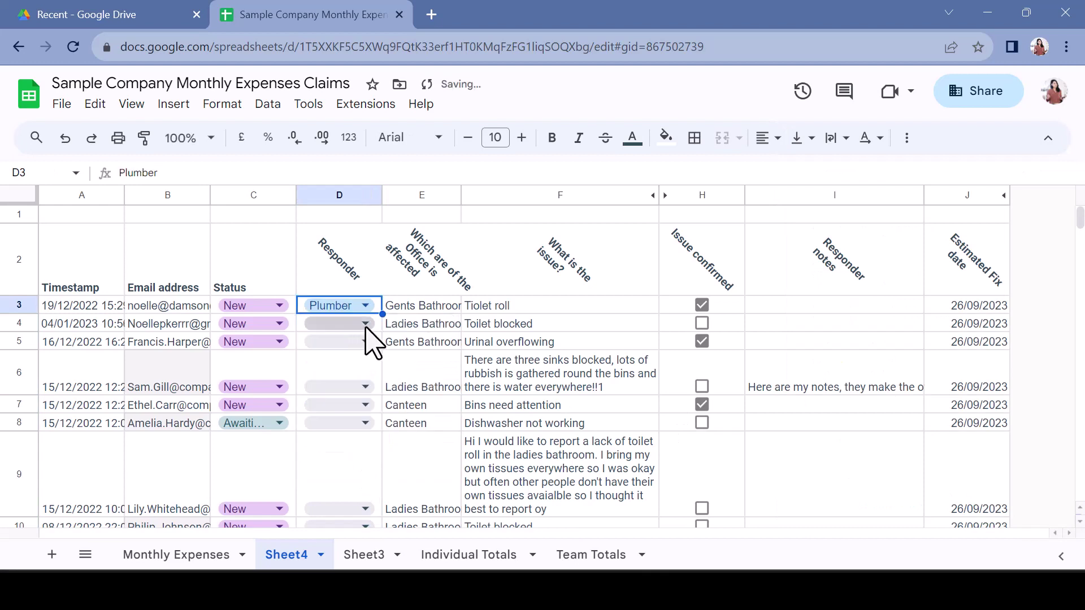
click(366, 324)
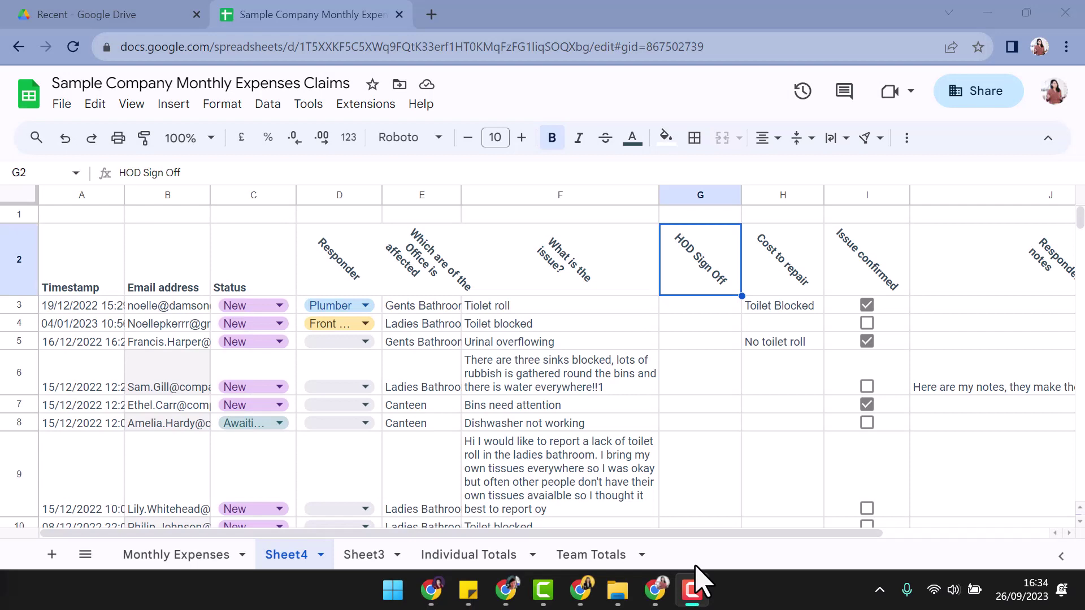
click(640, 536)
drag(639, 535, 891, 543)
drag(810, 560, 666, 561)
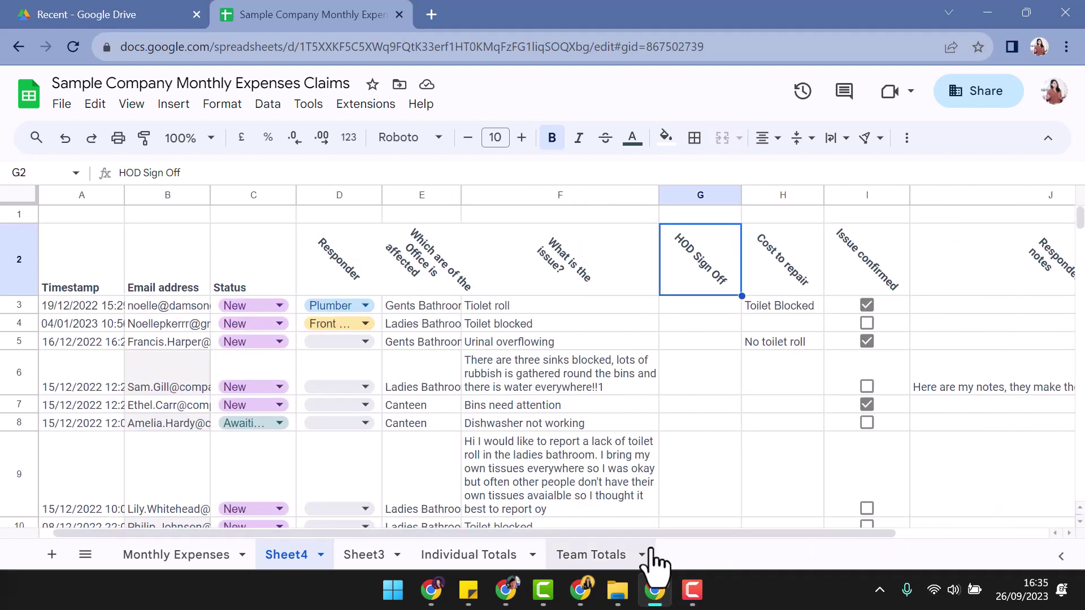
scroll(667, 440, down, 8)
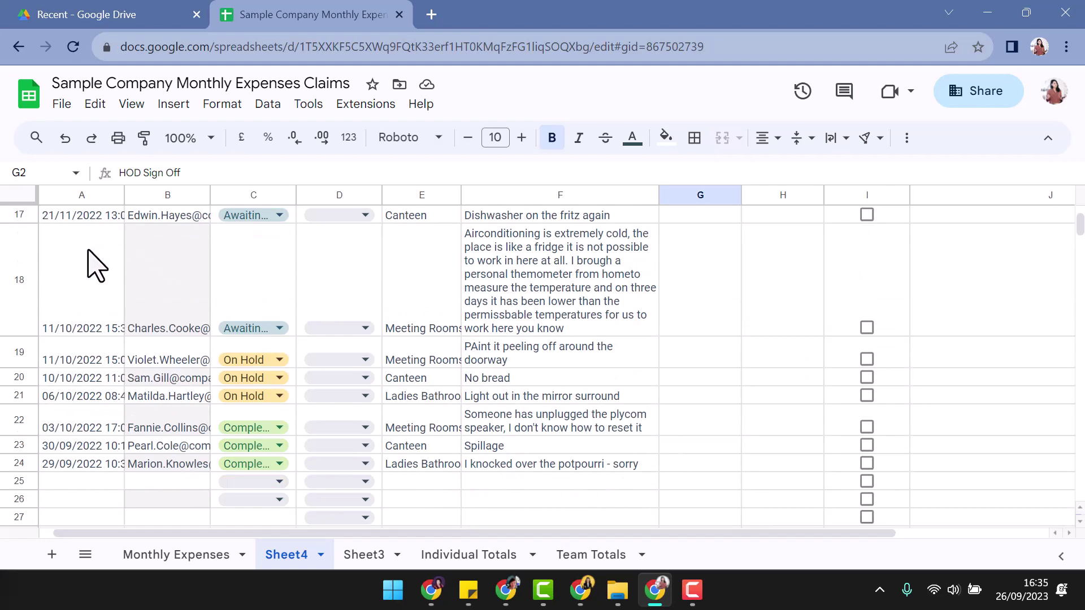
scroll(526, 332, up, 8)
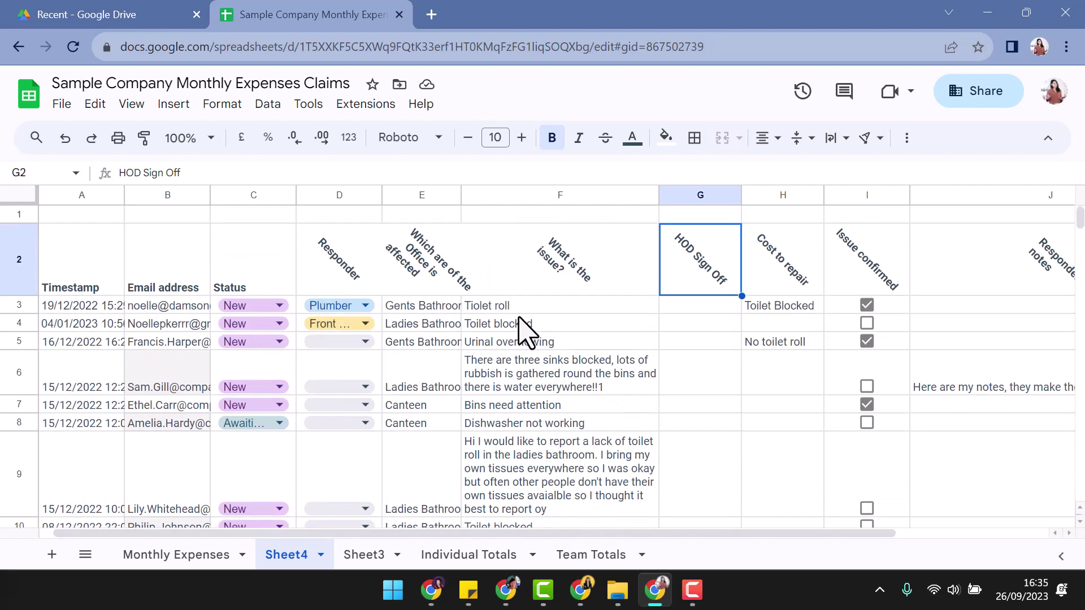
Freeze rows 1 and 2 with View > Freeze > Up to row 2
click(16, 249)
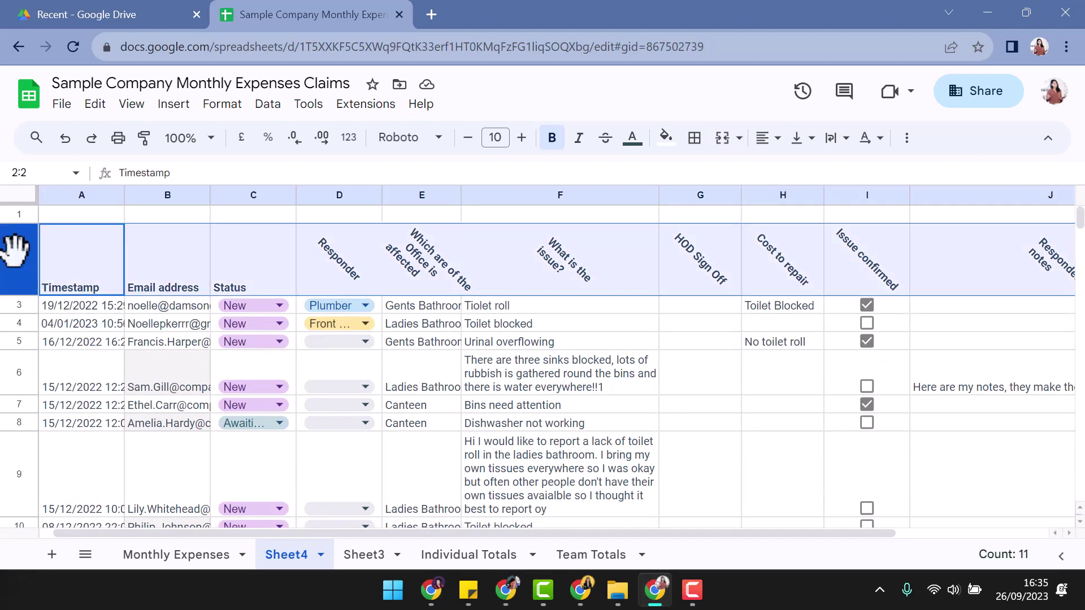
click(130, 105)
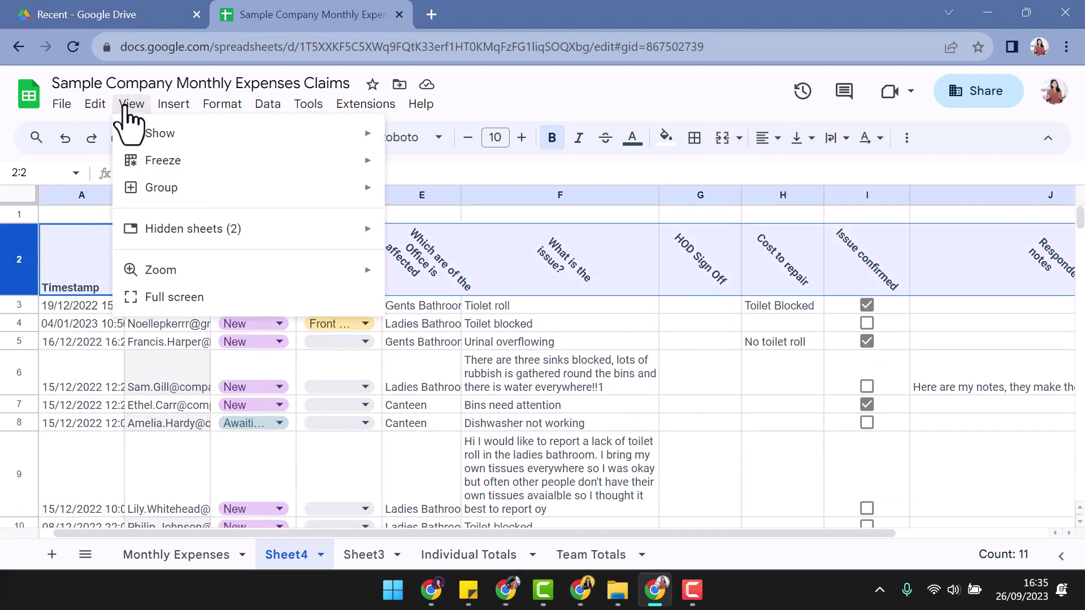
mouse_move(132, 165)
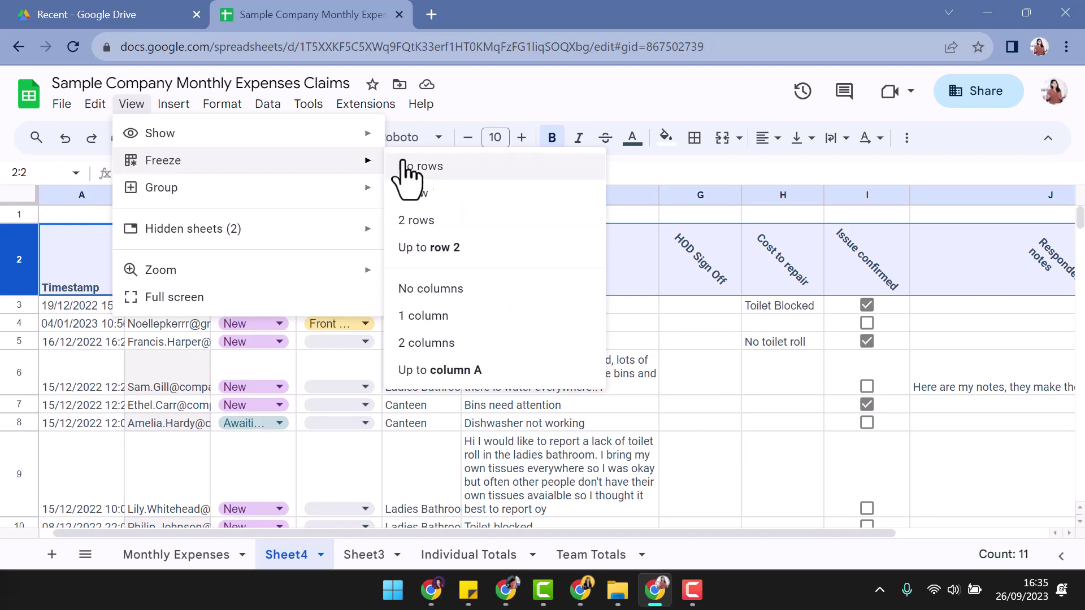
click(459, 252)
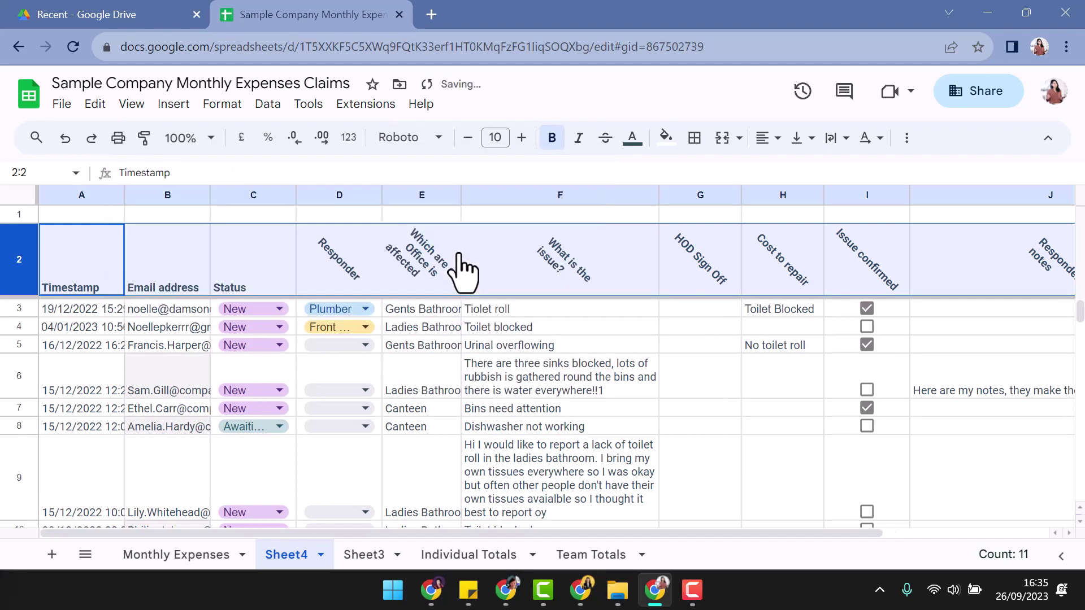
Freeze columns A through D, then scroll the sheet to test the frozen panes
click(331, 195)
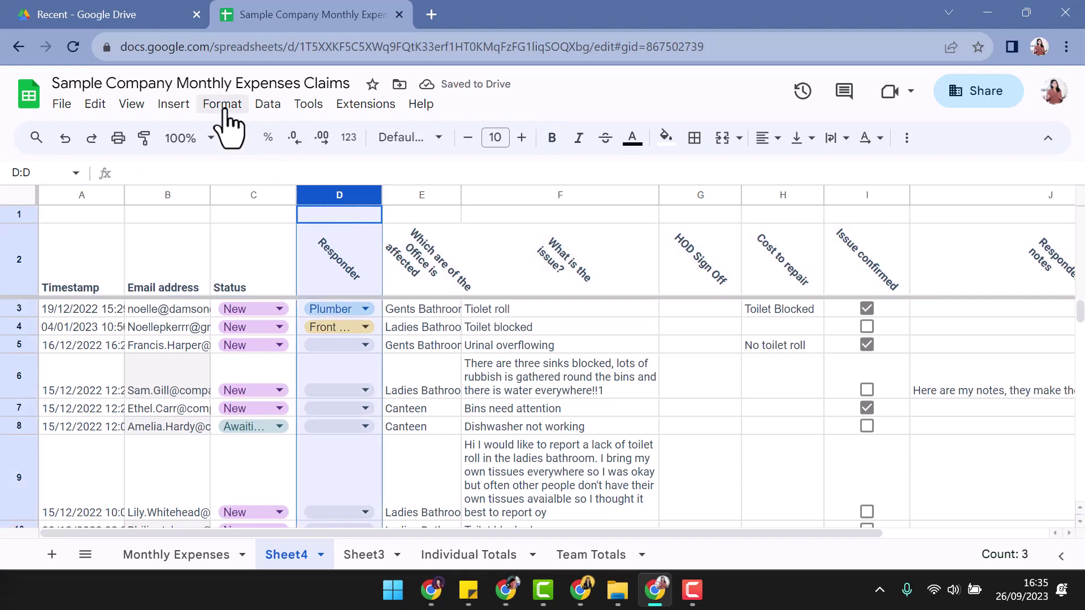
click(134, 106)
mouse_move(142, 163)
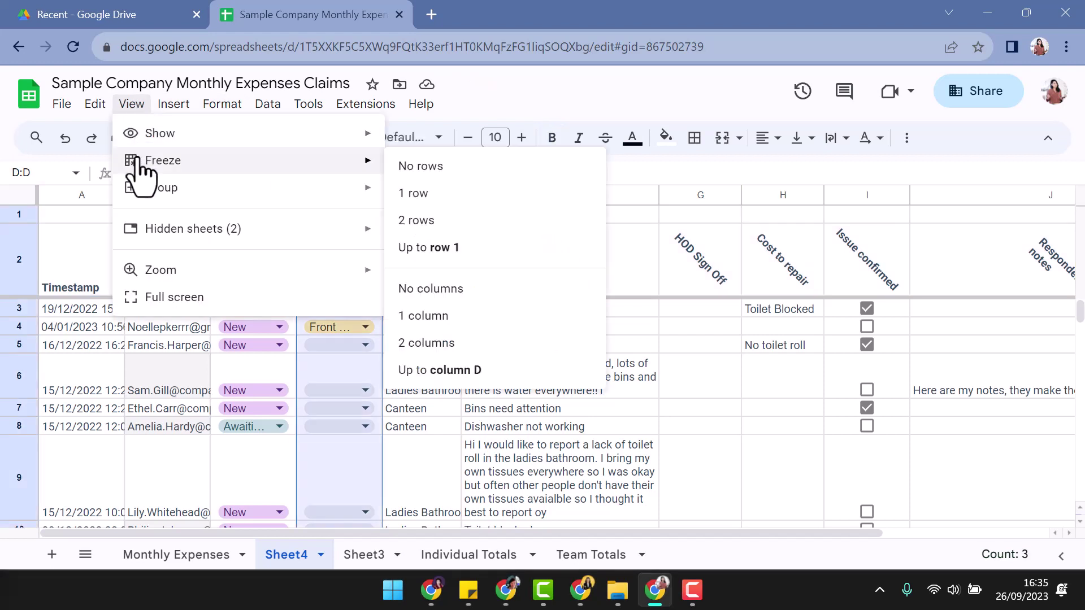
click(435, 370)
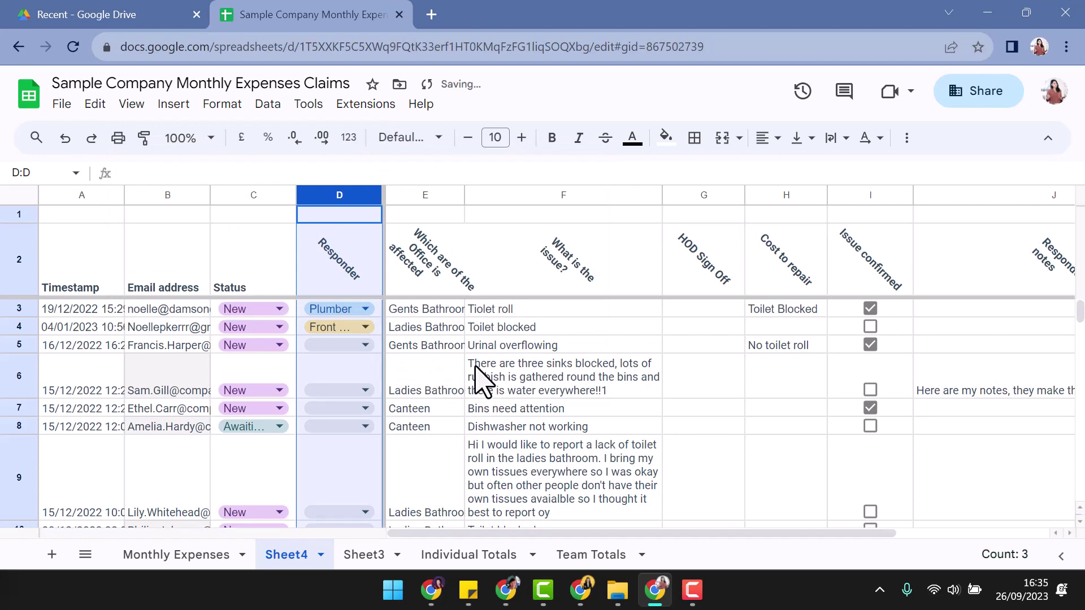
click(559, 382)
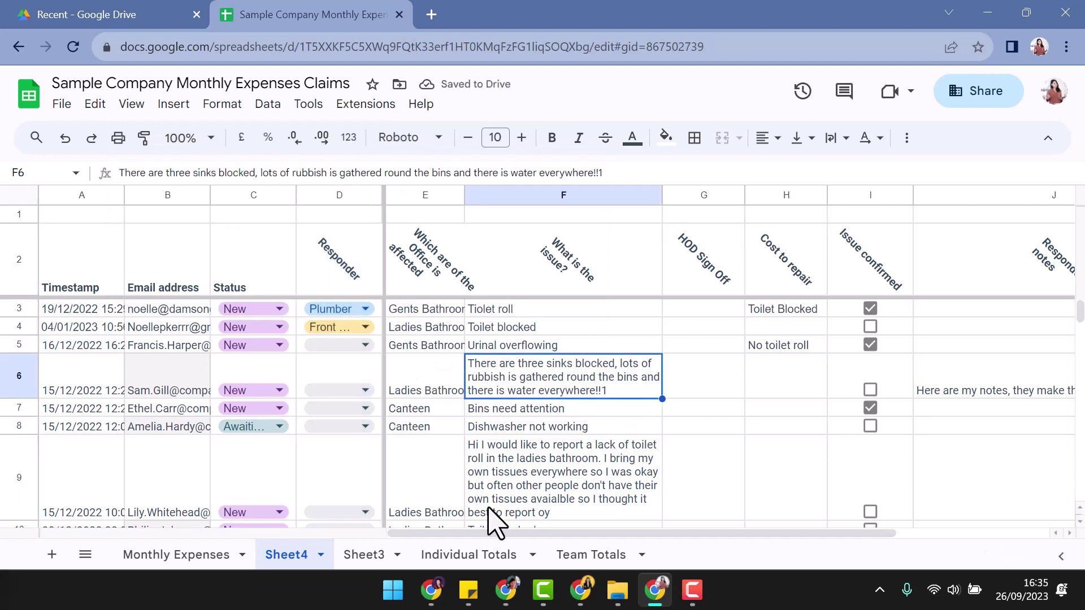
mouse_move(494, 532)
mouse_down()
mouse_move(497, 552)
mouse_move(672, 556)
mouse_move(484, 548)
mouse_up()
scroll(512, 464, down, 5)
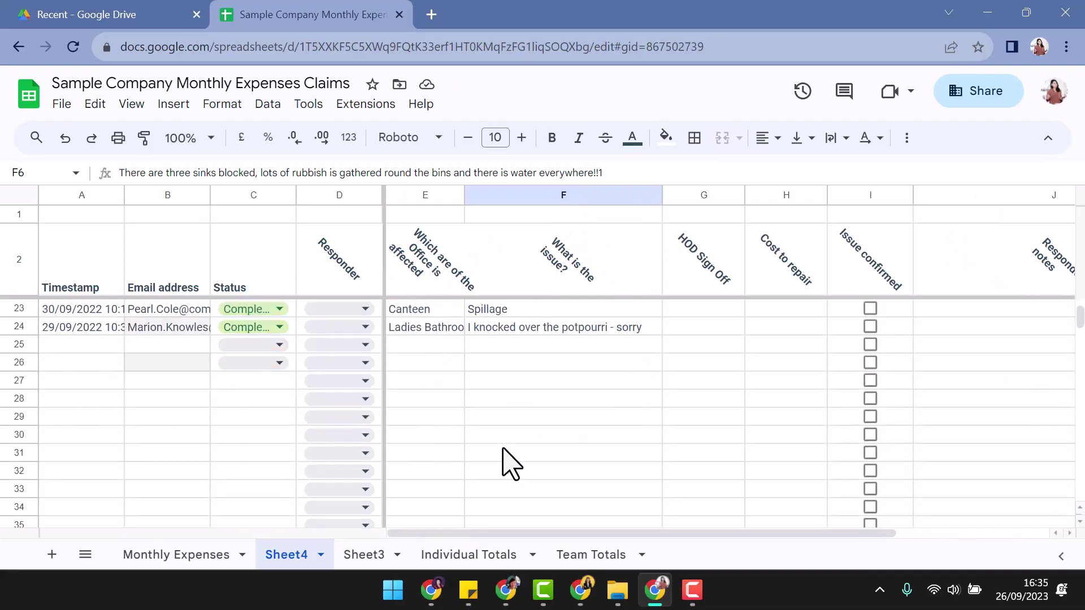